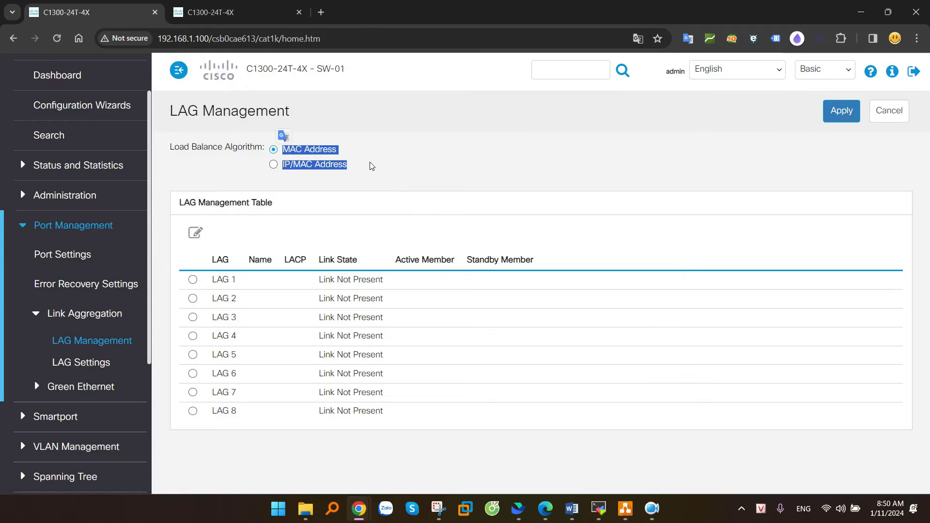
click(373, 166)
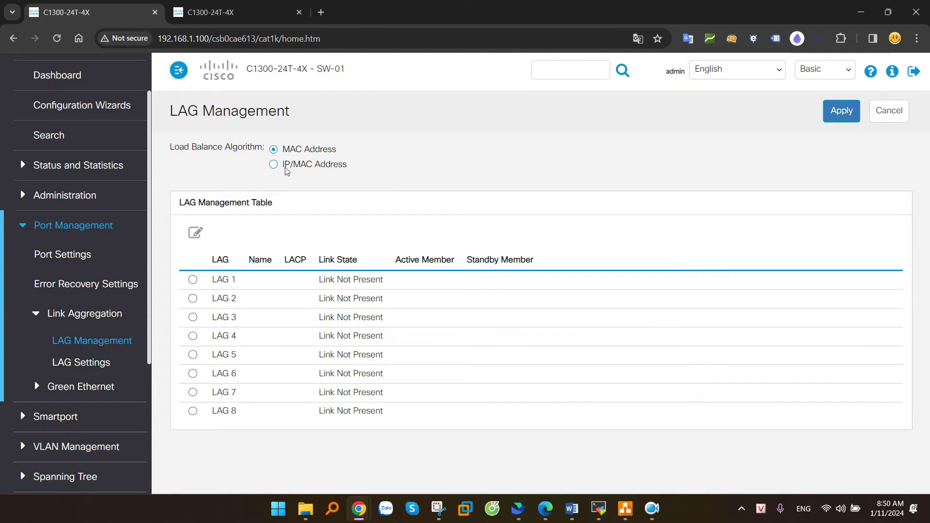
click(274, 165)
drag(214, 281, 234, 281)
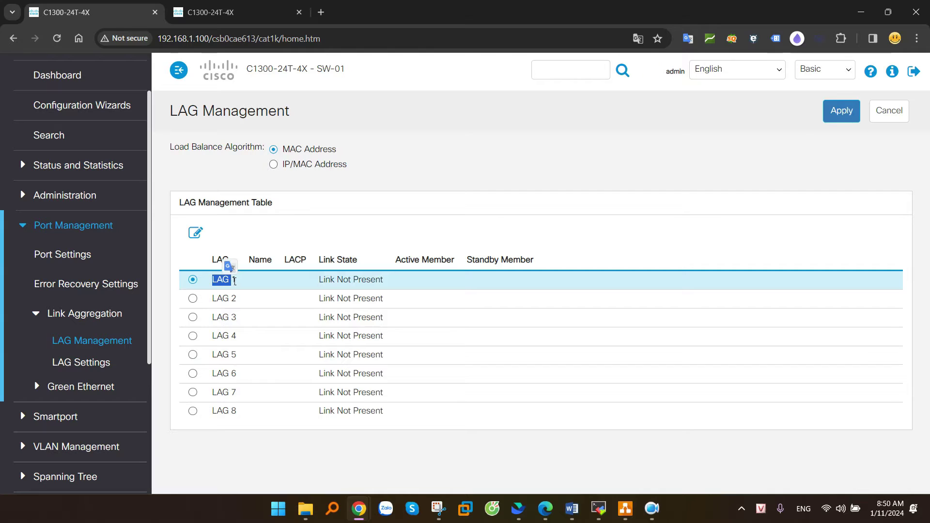
key(alt+Tab)
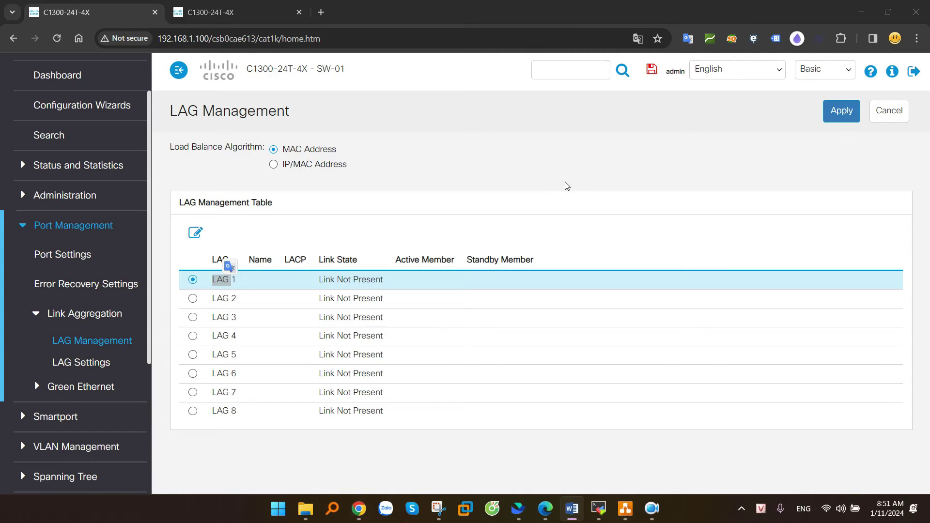
Edit the membership of LAG 1 on SW-01, naming it to-SW-2 and enabling LACP
click(198, 282)
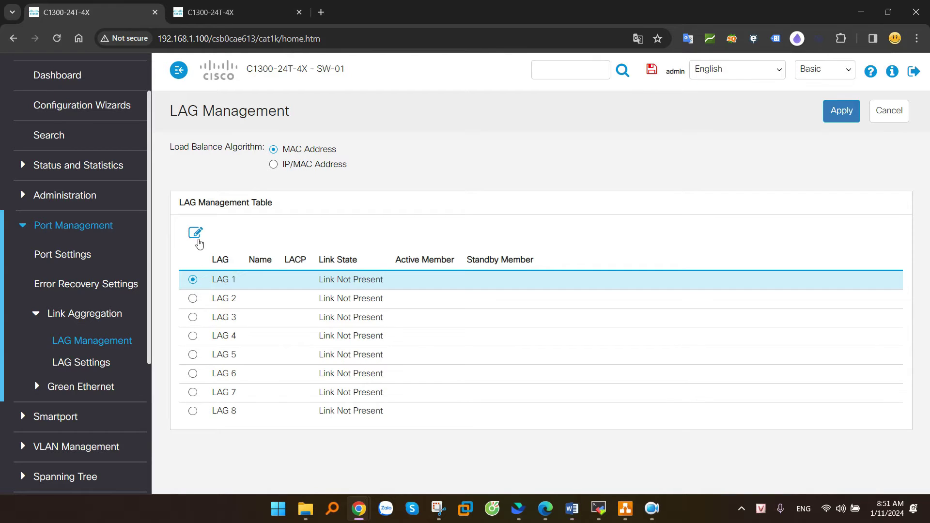
click(196, 234)
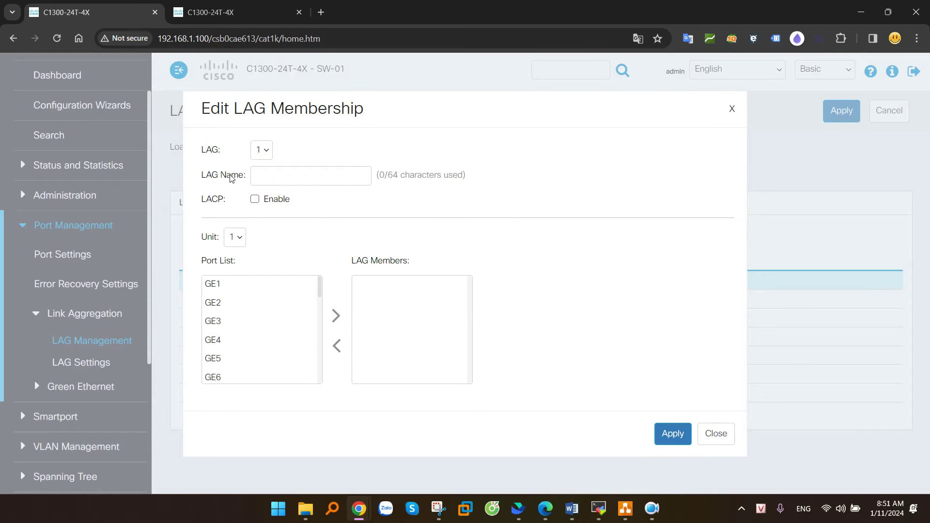
drag(211, 177, 251, 178)
click(266, 181)
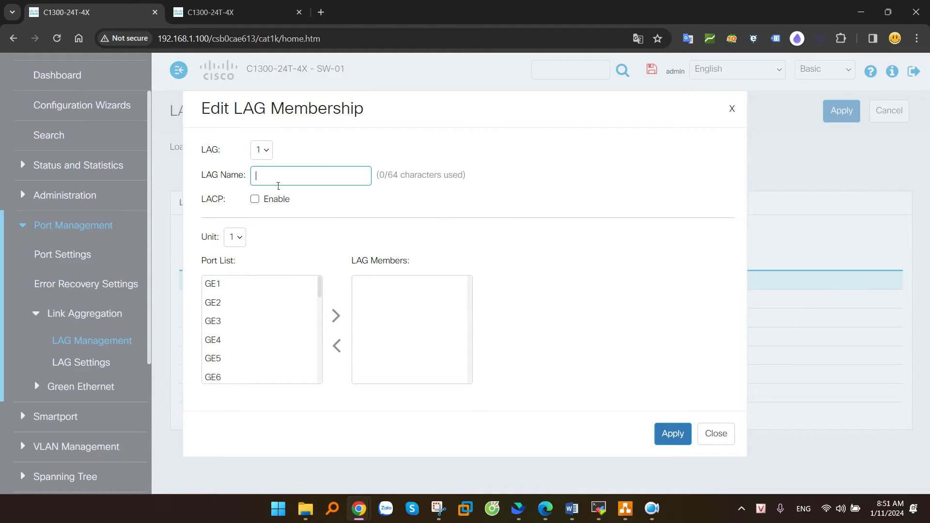
text(to-SW-2)
click(255, 200)
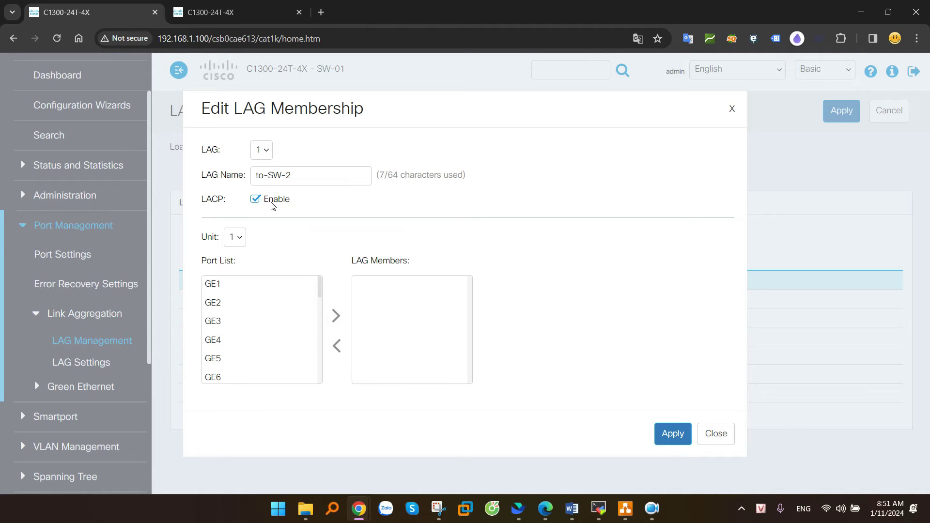
Add ports GE1 and GE2 as members of LAG 1, apply the membership and close the dialog
drag(207, 261, 258, 262)
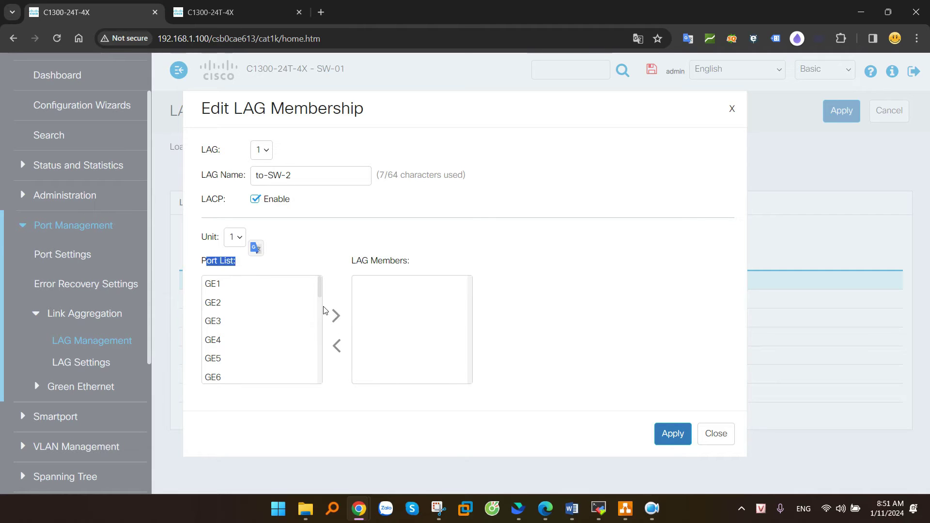
click(264, 286)
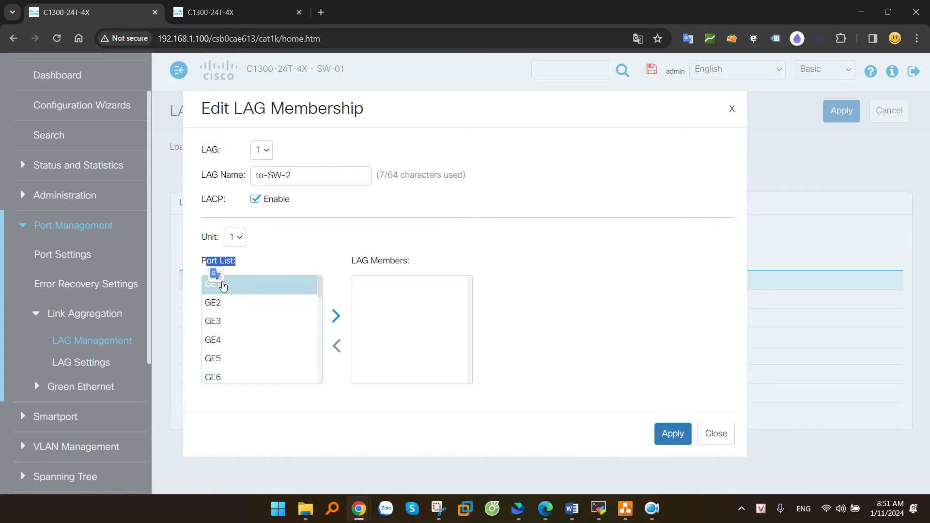
click(335, 315)
click(244, 291)
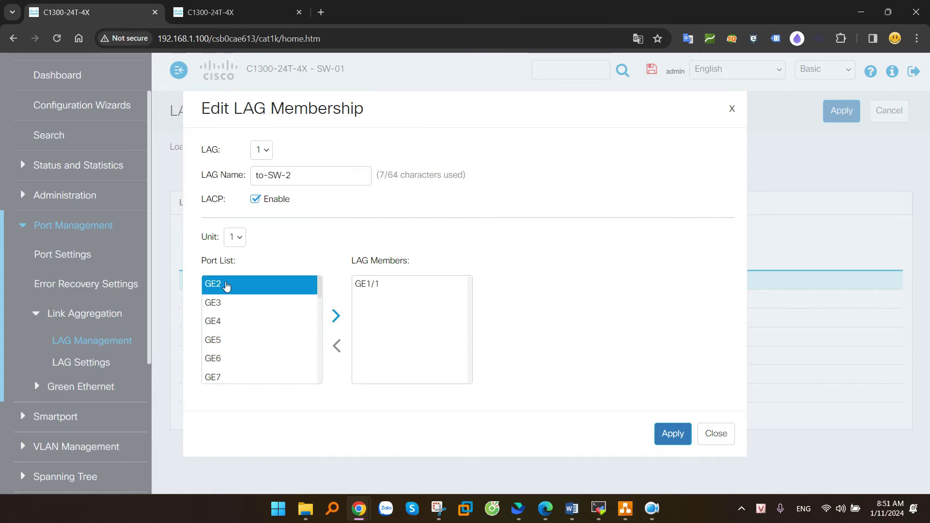
click(335, 316)
click(367, 284)
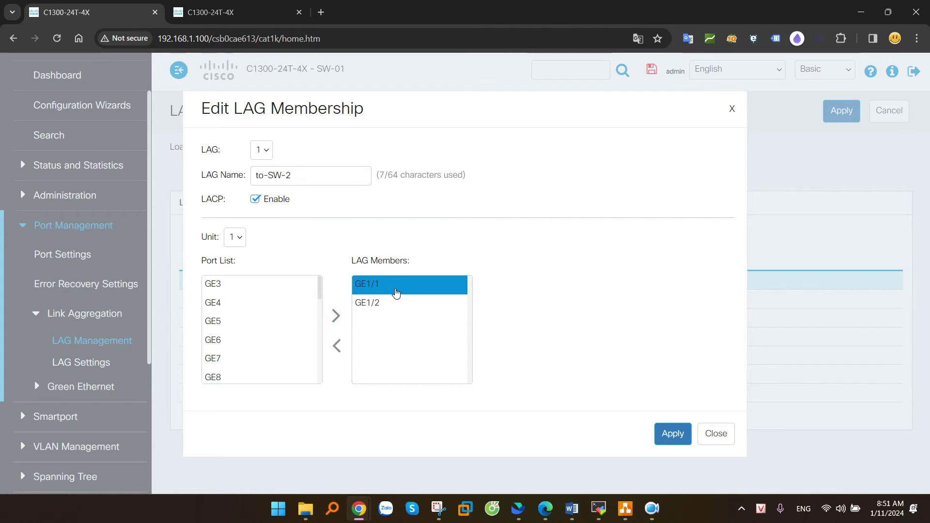
click(405, 303)
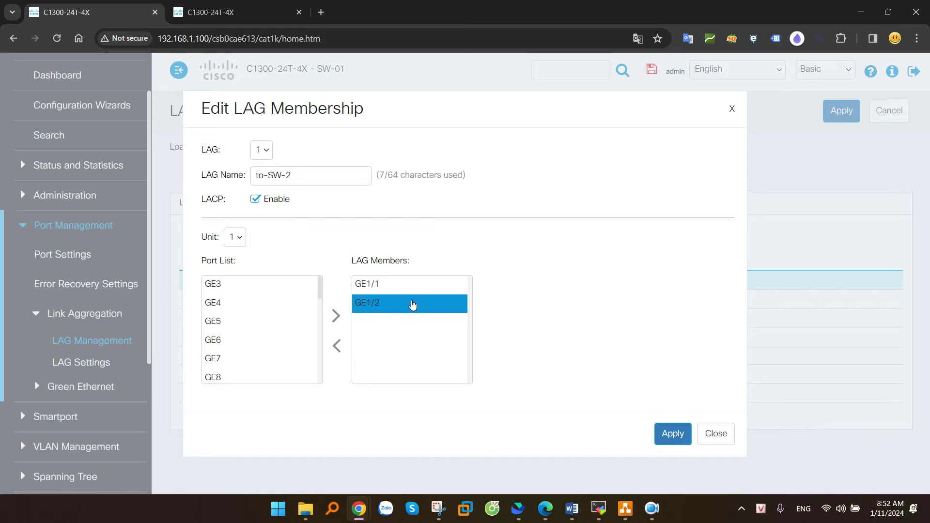
ctrl+click(412, 305)
click(673, 434)
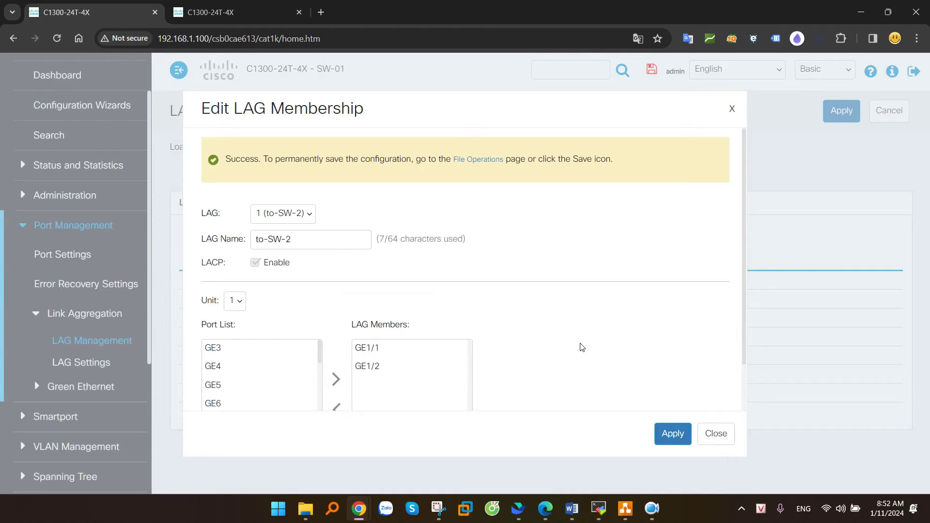
click(718, 434)
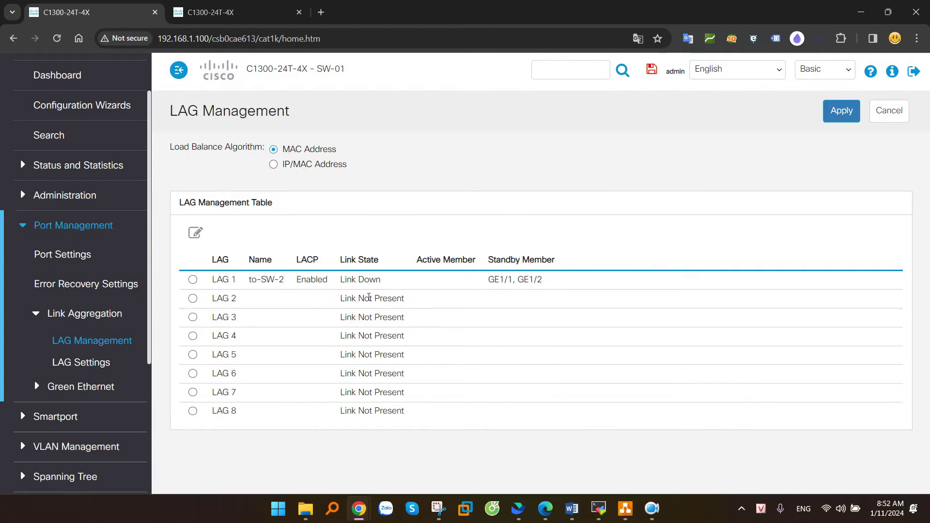
Check the link state and standby members of LAG 1 on SW-01
drag(347, 279, 398, 282)
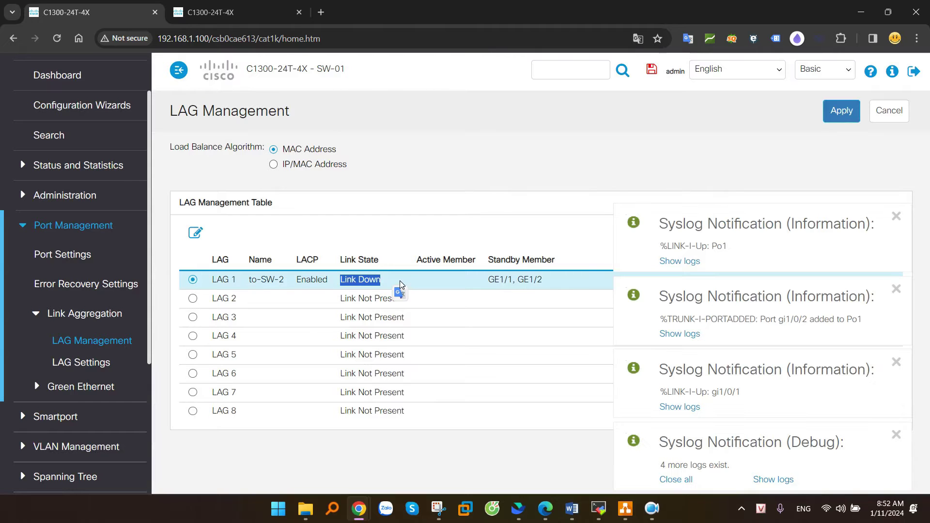
drag(487, 260, 556, 266)
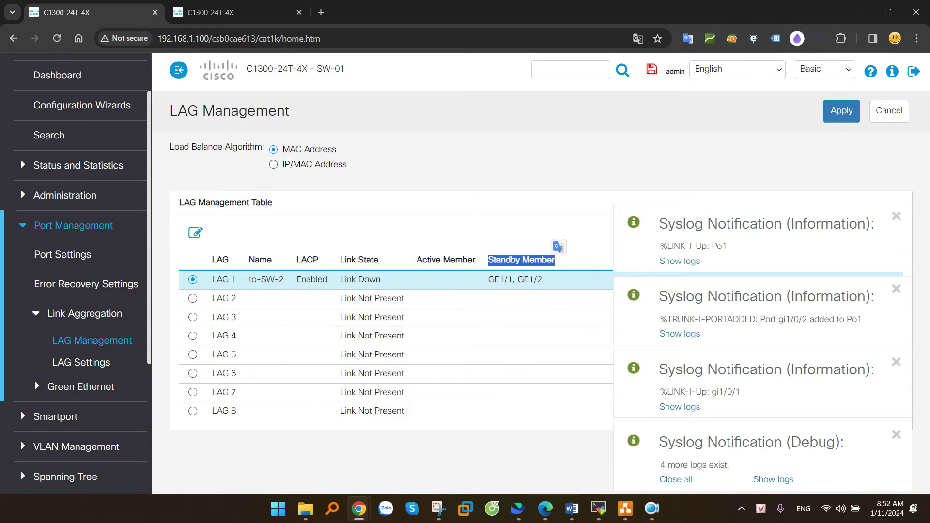
key(alt+Tab)
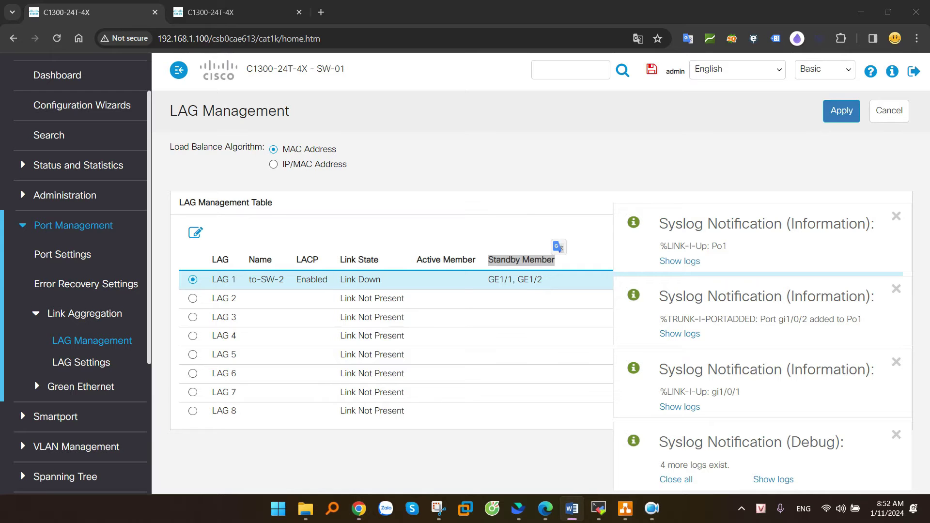
key(alt+Tab)
Switch to the SW-02 web interface and open its LAG Management page
key(ctrl+Tab)
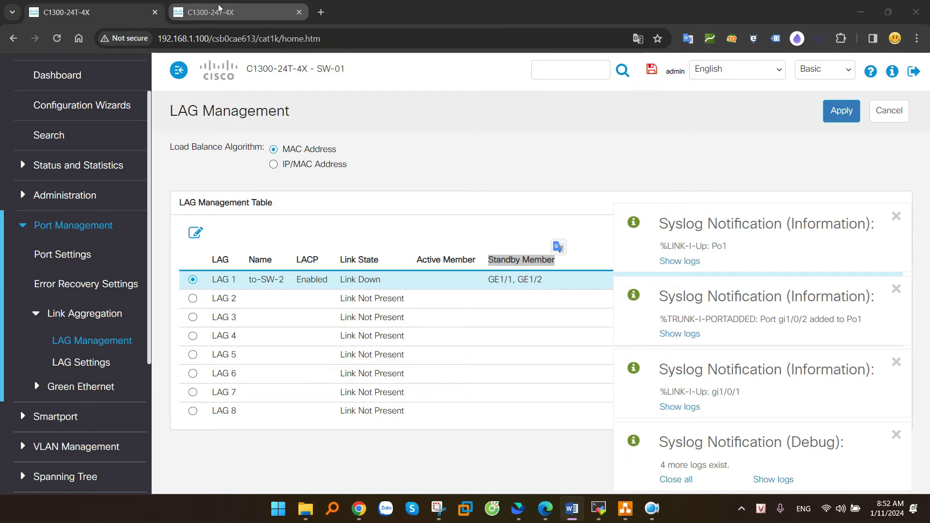
click(64, 287)
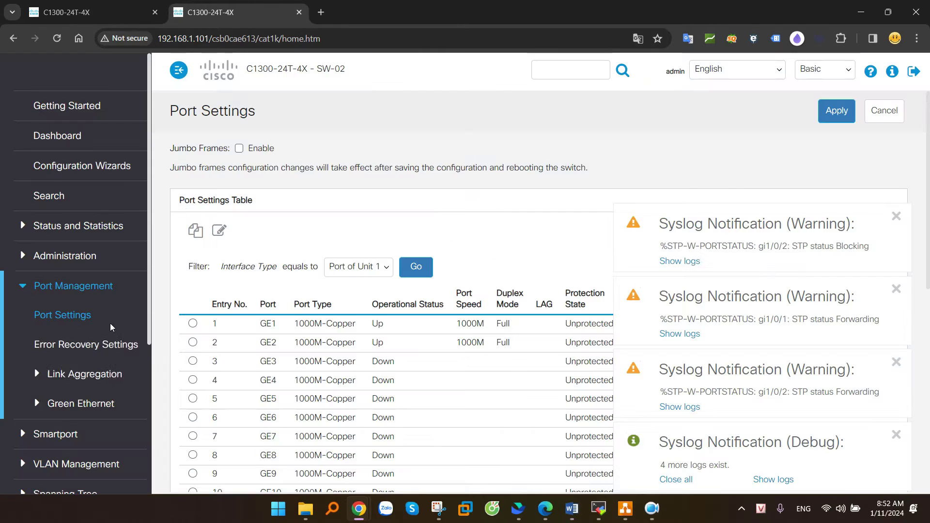
click(82, 375)
click(89, 281)
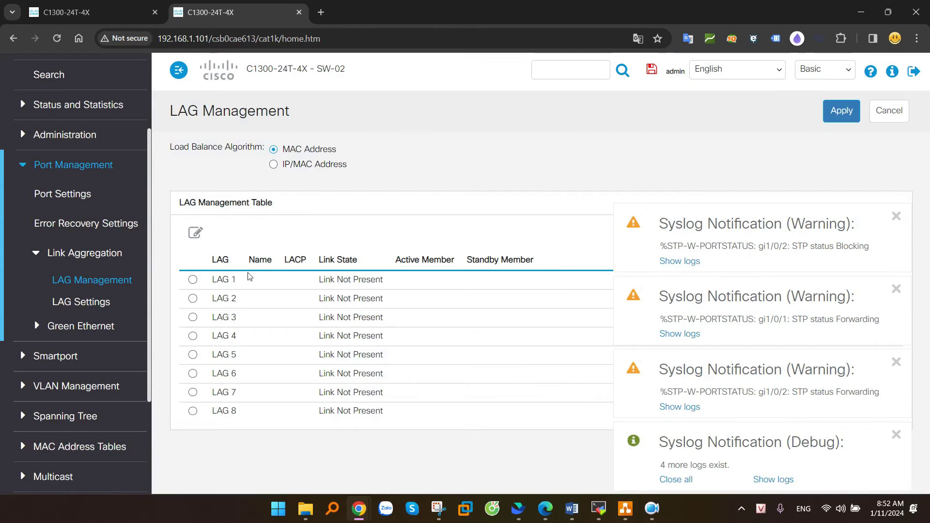
Edit the membership of LAG 1 on SW-02, naming it to-SW-1 and enabling LACP
click(193, 280)
click(195, 233)
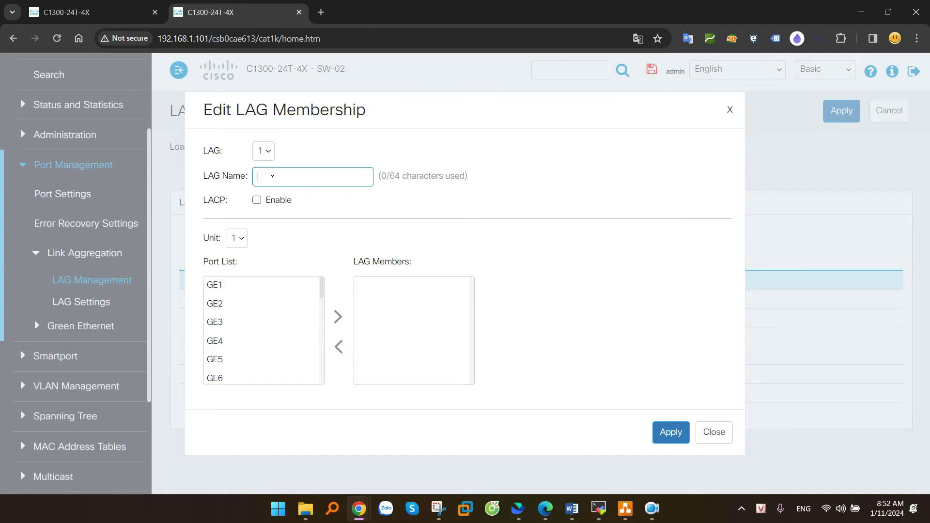
text(to-SW-1)
click(282, 193)
Assign ports GE1 and GE2 to LAG 1 on SW-02, apply the change and close the dialog
click(239, 289)
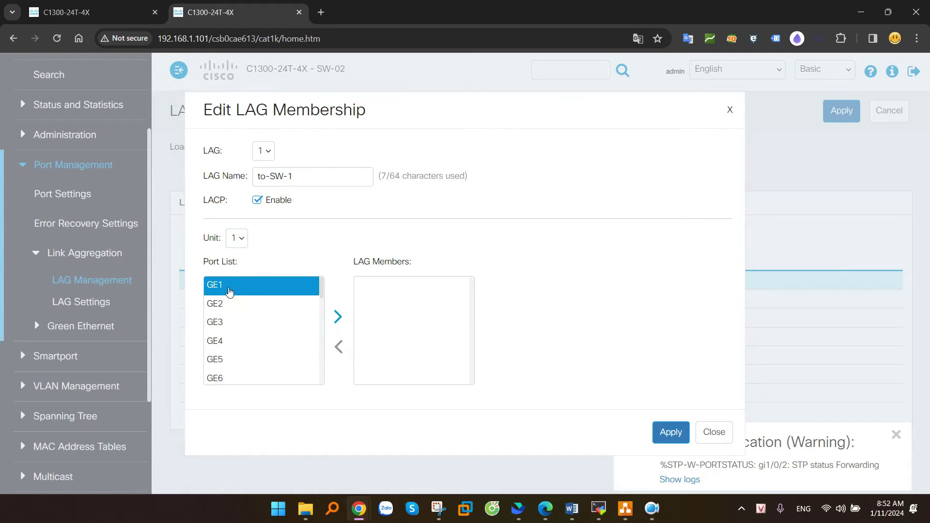
click(339, 316)
click(238, 290)
click(339, 317)
click(661, 433)
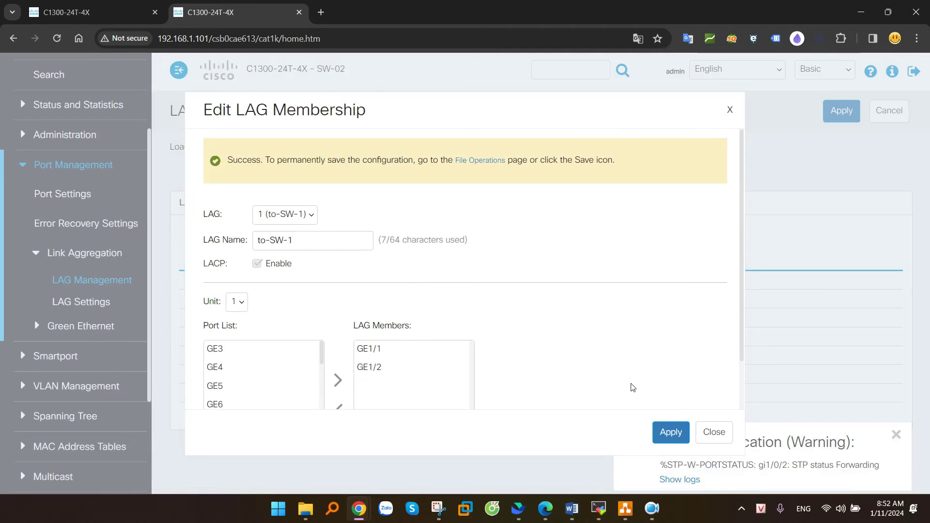
click(713, 432)
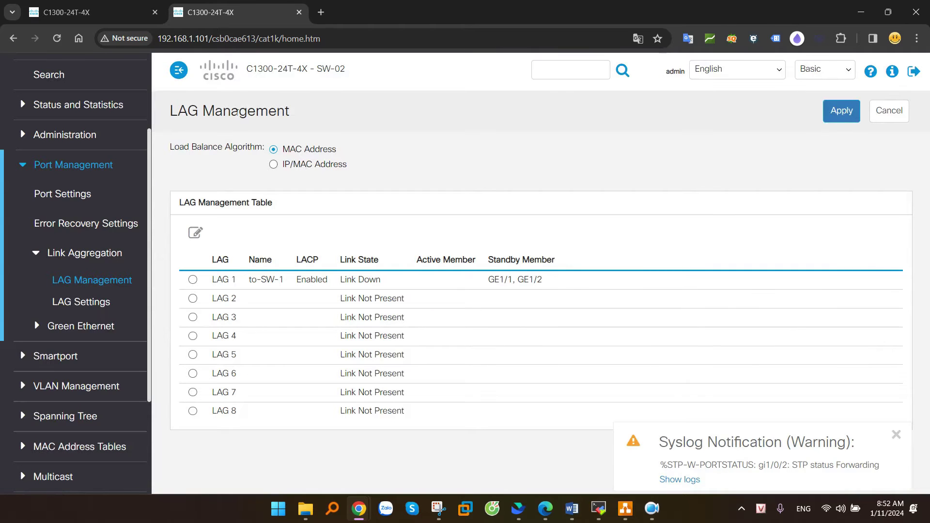
Return to SW-01, reload its LAG Management page and check the link state and active members of LAG 1
click(97, 13)
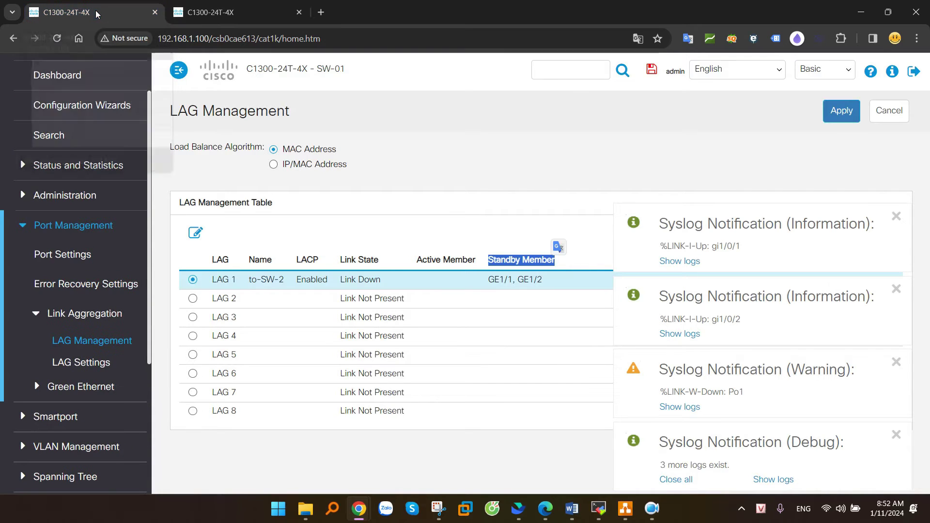
click(439, 213)
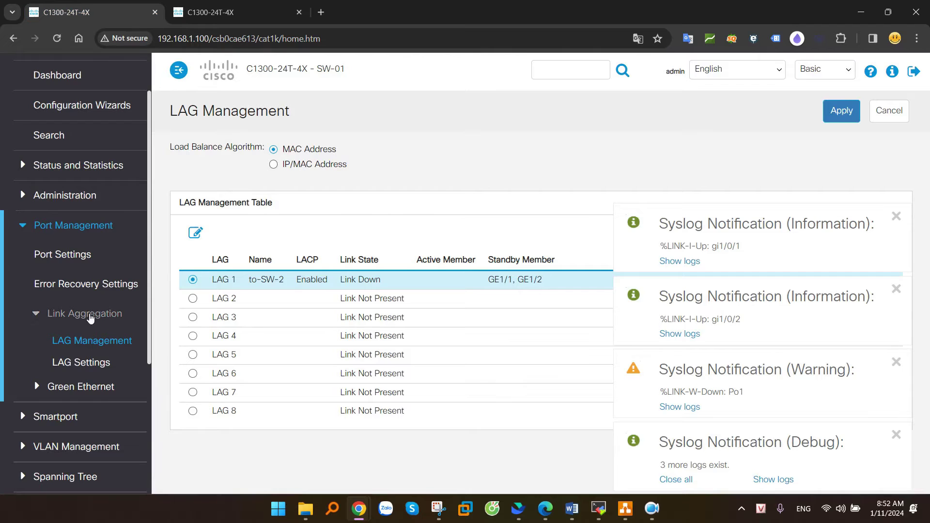
click(83, 342)
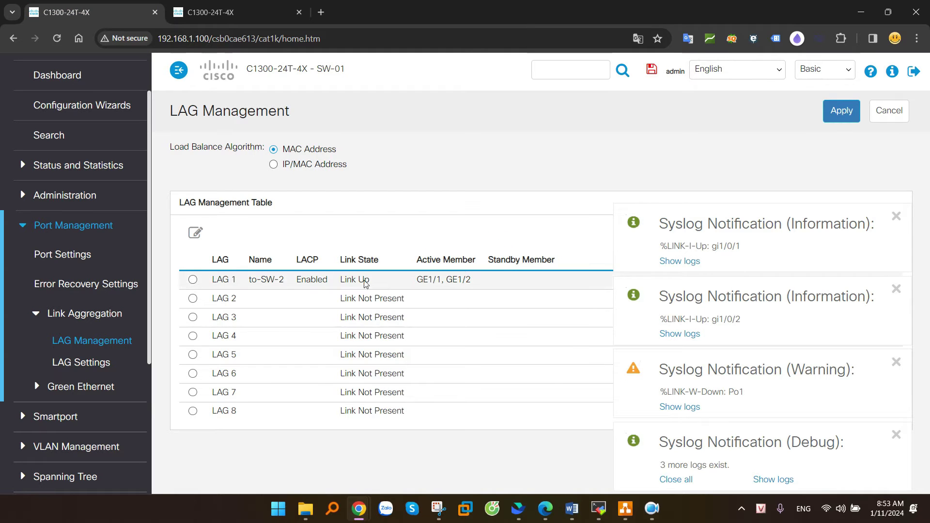
drag(342, 281, 369, 281)
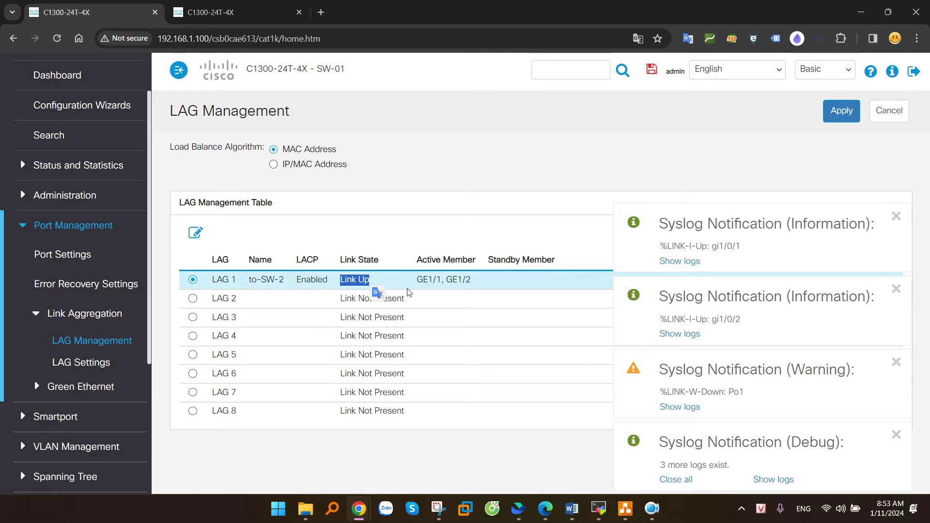
drag(413, 281, 474, 285)
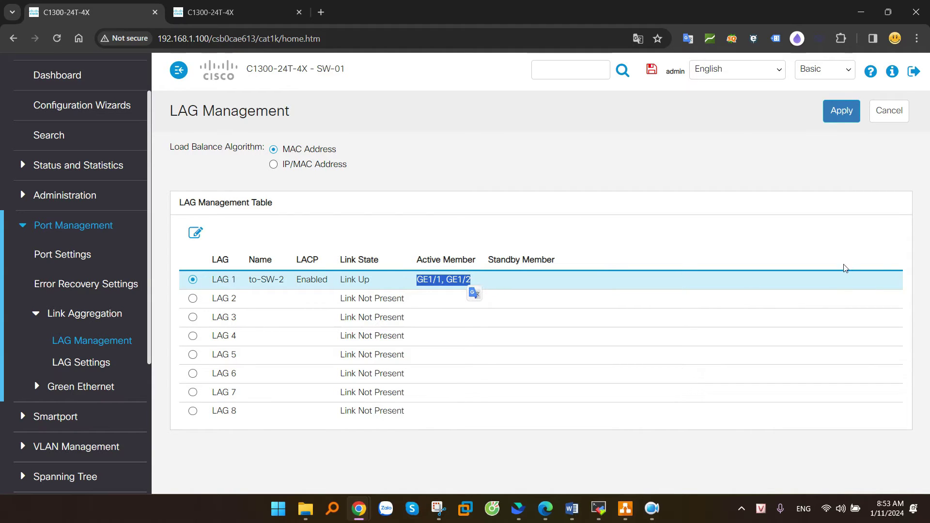
key(alt+Tab)
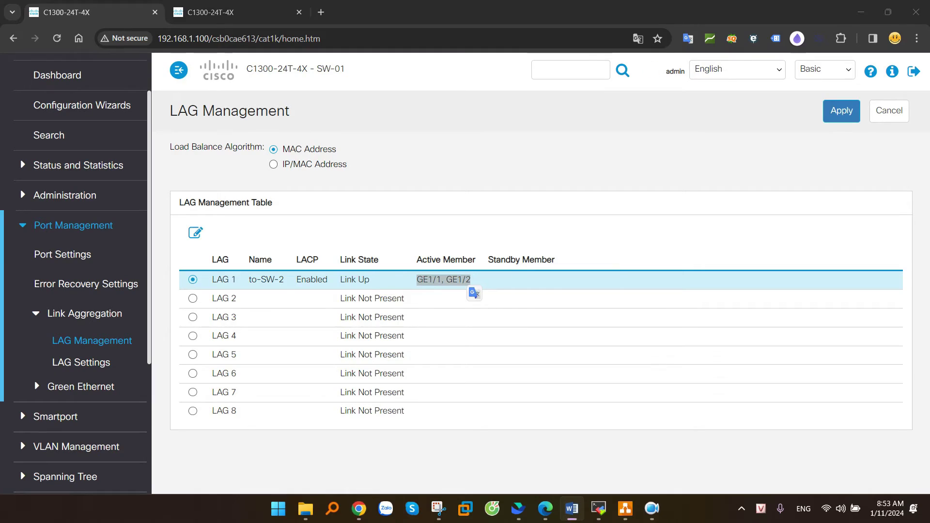
click(670, 167)
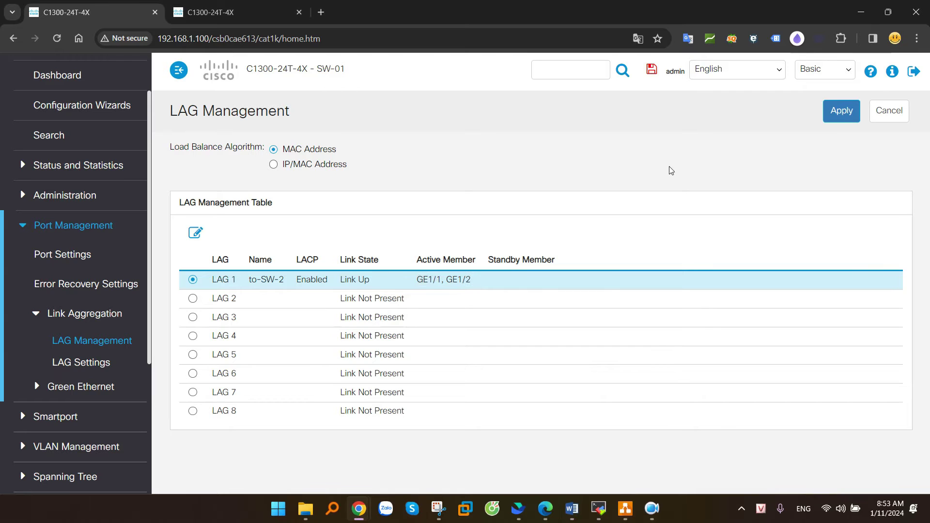
Open the VLAN interface settings of SW-01 and set the display mode to Advanced
scroll(83, 214, down, 3)
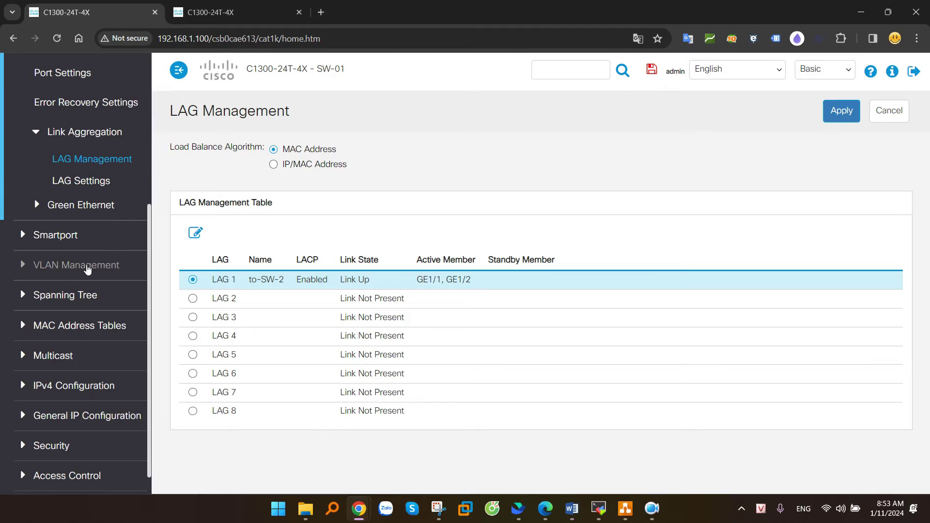
click(87, 270)
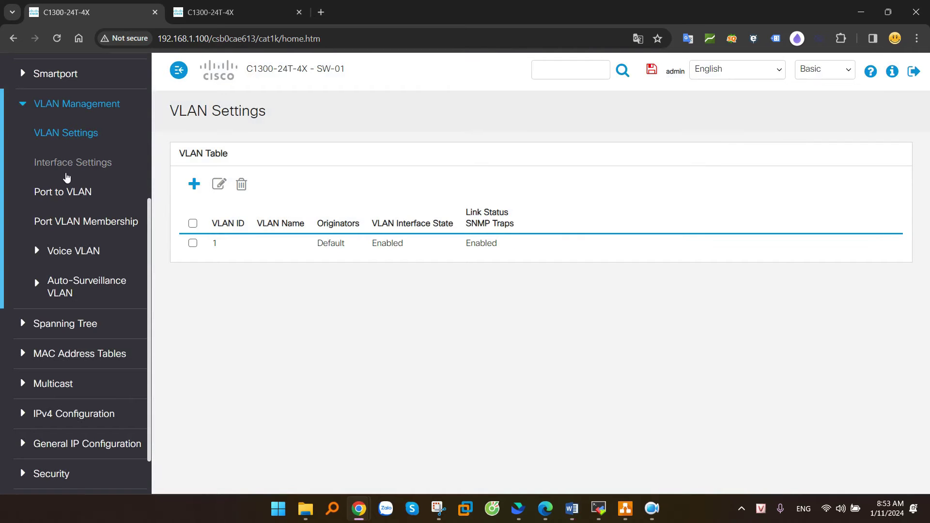
click(77, 166)
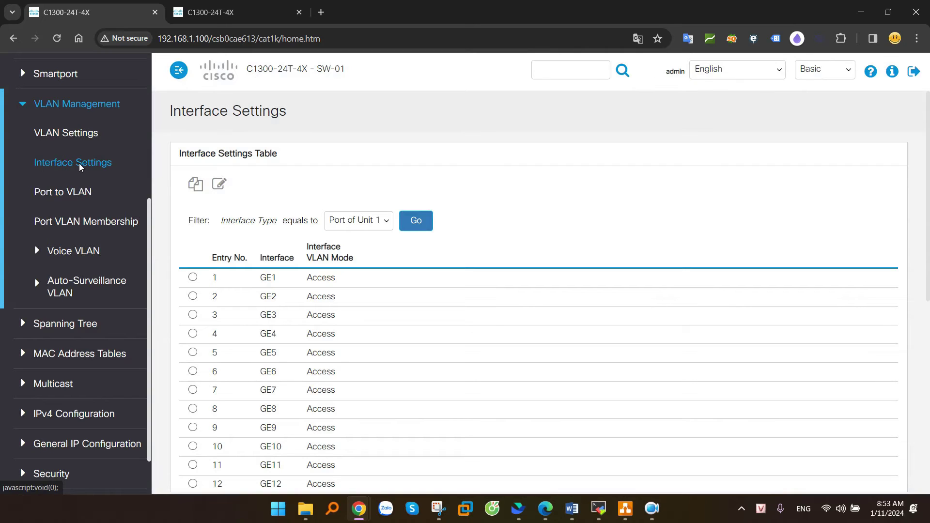
click(818, 73)
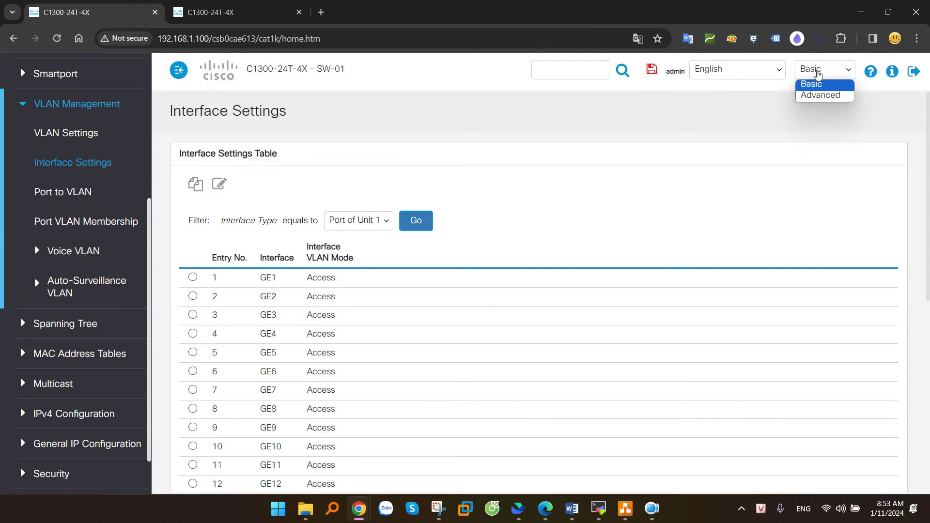
click(828, 95)
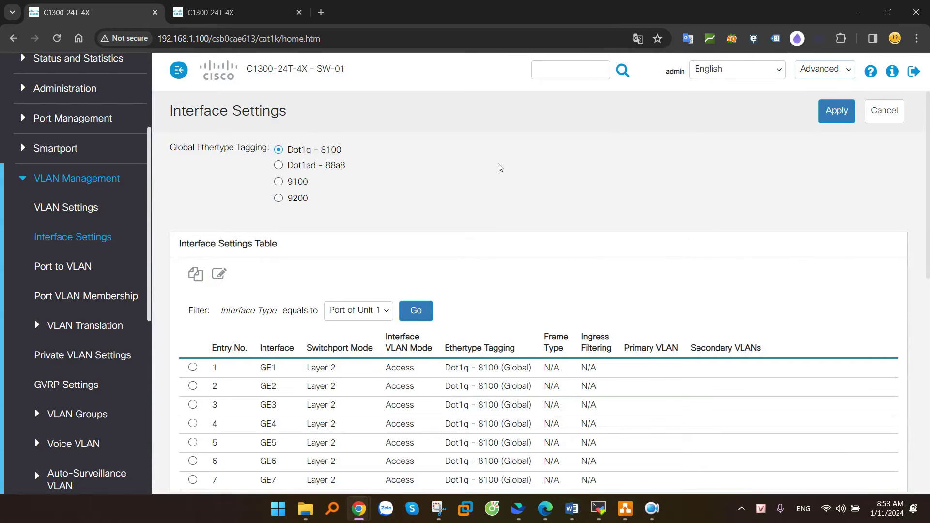
Filter the Interface Settings Table by the LAG interface type
drag(232, 312, 277, 312)
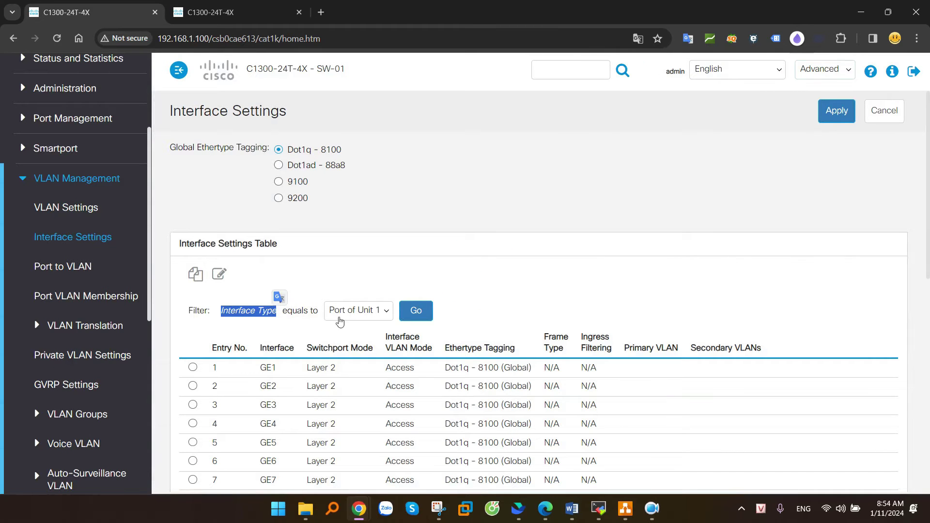
click(359, 310)
click(350, 338)
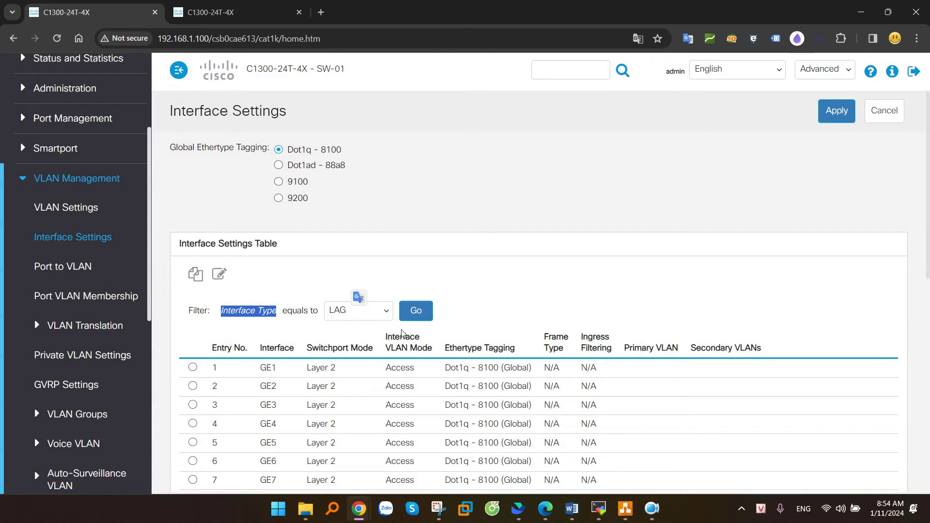
click(420, 312)
scroll(425, 316, down, 2)
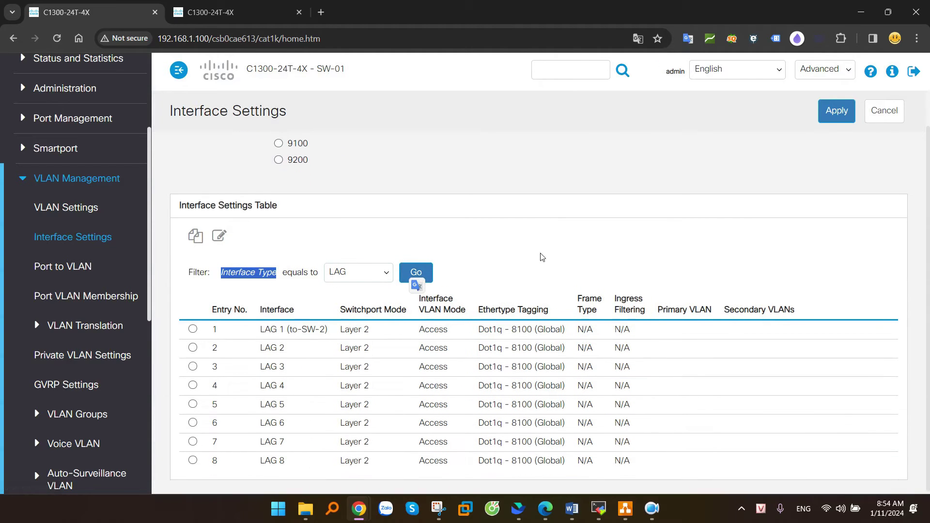
Set the switchport mode of LAG 1 (to-SW-2) to Layer 3, apply the change and close the dialog
click(194, 330)
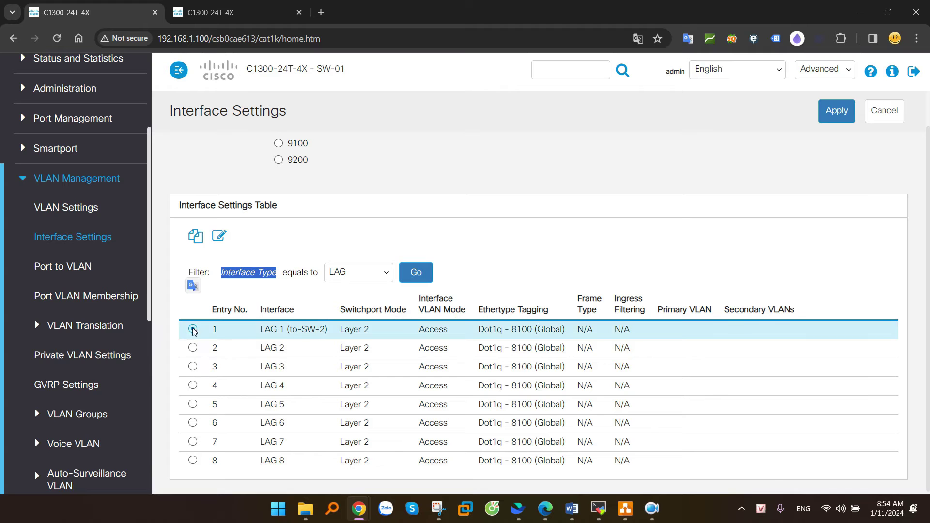
click(221, 237)
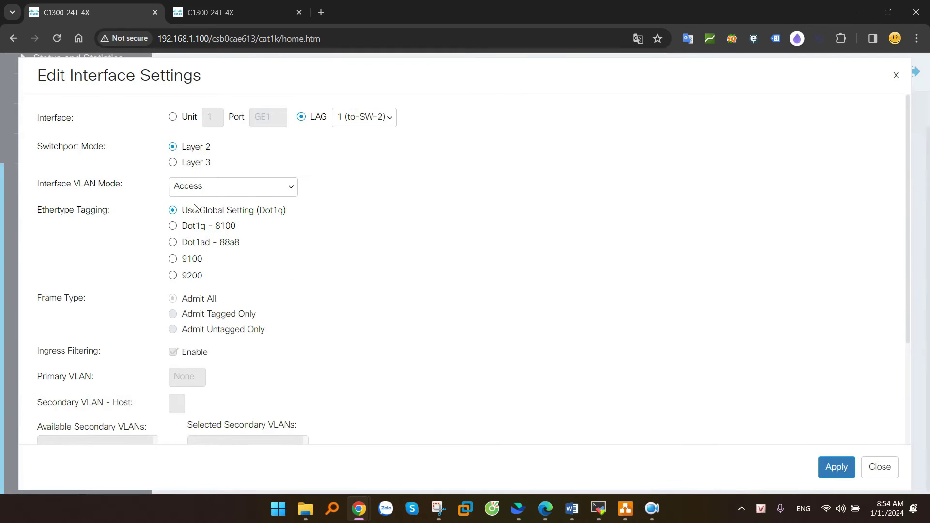
drag(40, 151, 123, 154)
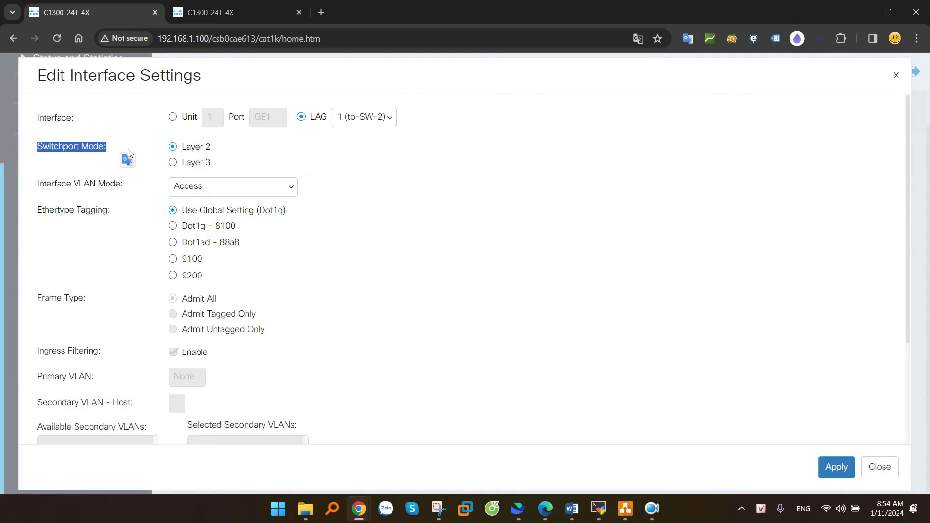
click(176, 163)
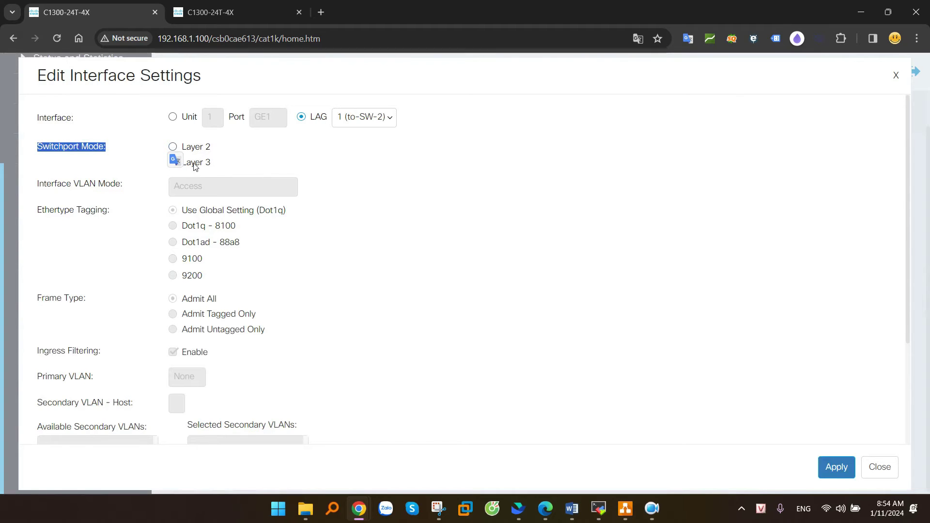
click(479, 258)
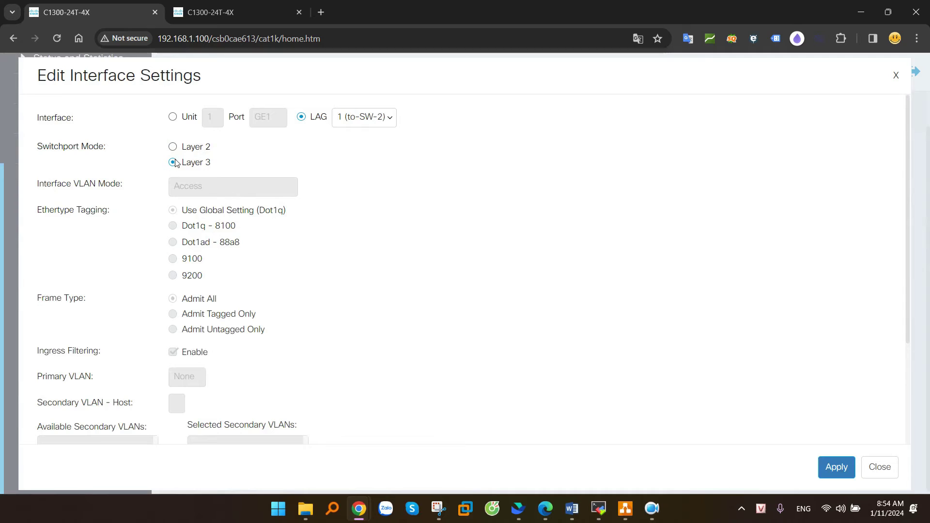
click(837, 466)
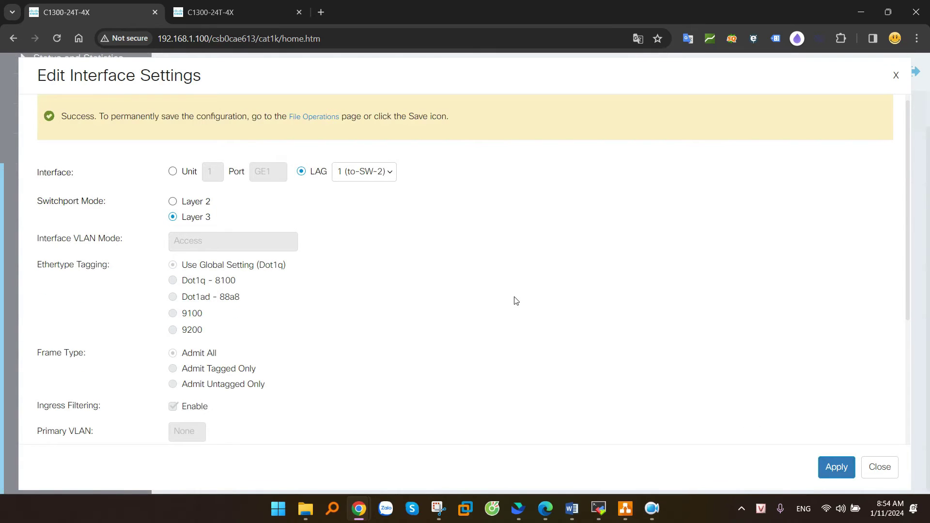
click(881, 467)
drag(371, 333, 339, 334)
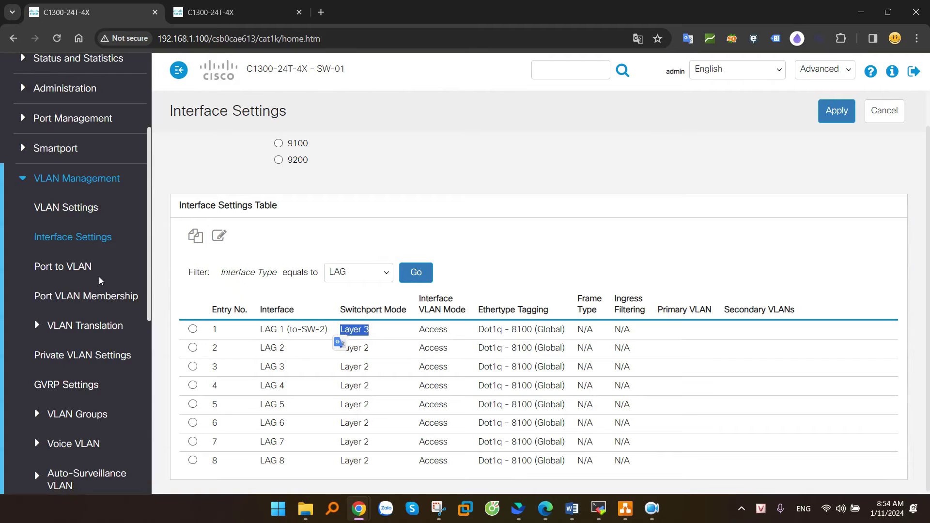
Open the IPv4 Interface page of SW-01
scroll(77, 276, down, 7)
scroll(92, 295, down, 2)
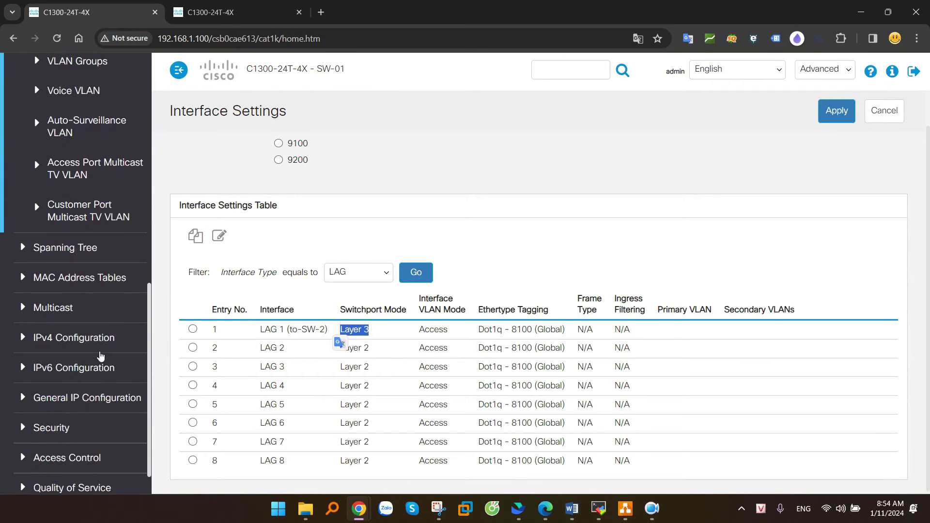
click(93, 305)
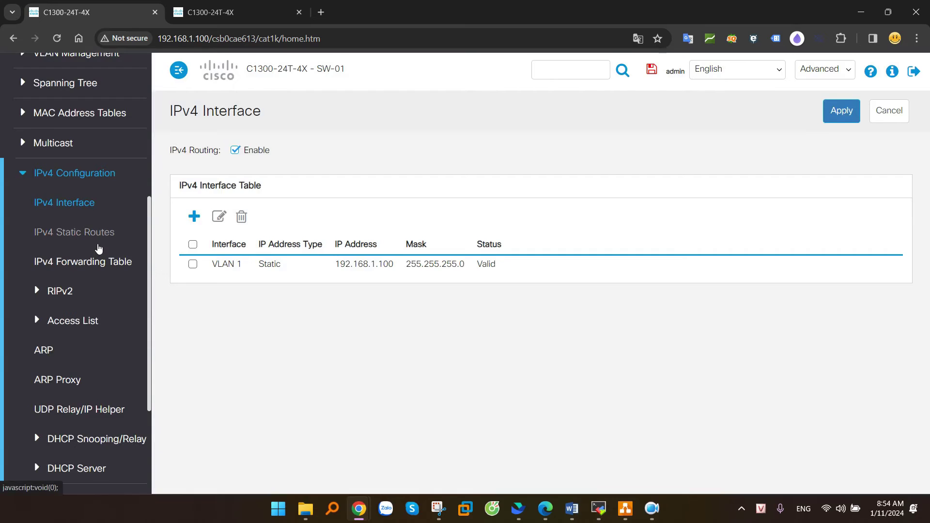
click(111, 206)
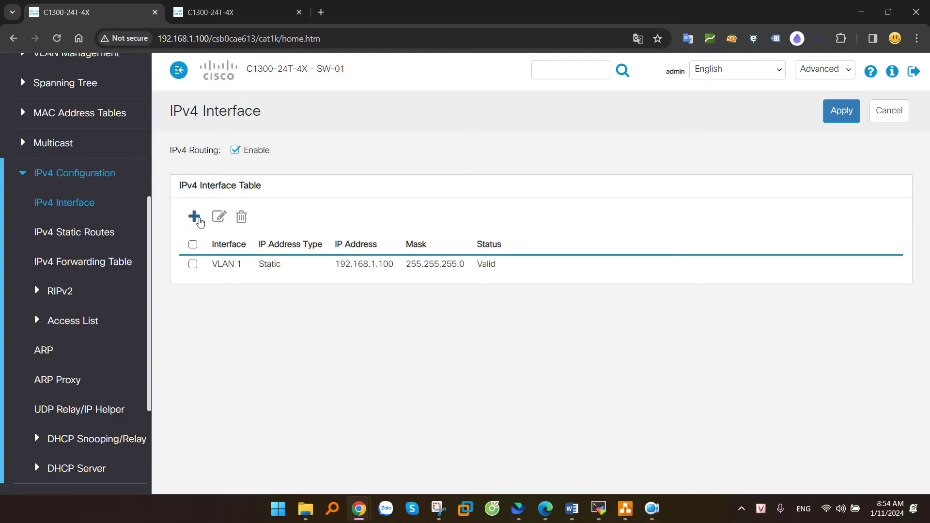
Start adding an IP interface and assign it to LAG 1 (to-SW-2)
click(194, 217)
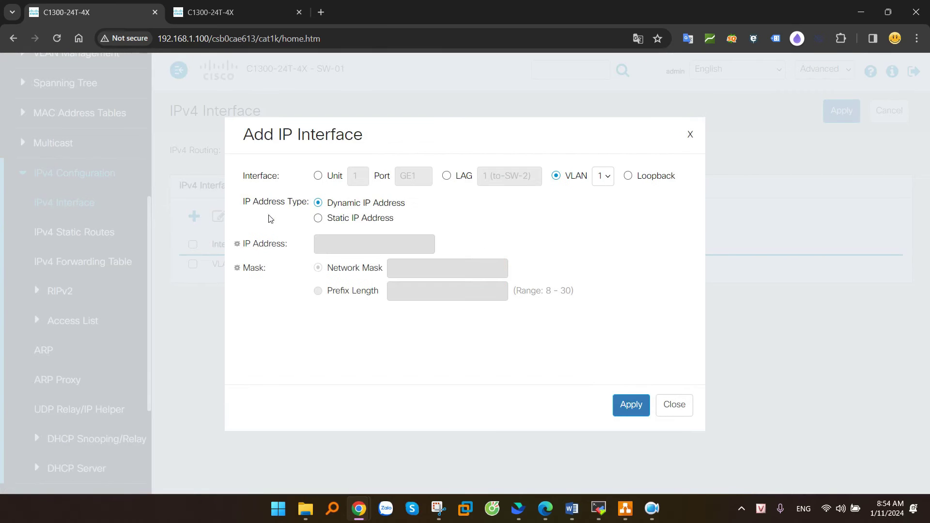
drag(243, 177, 279, 178)
click(447, 177)
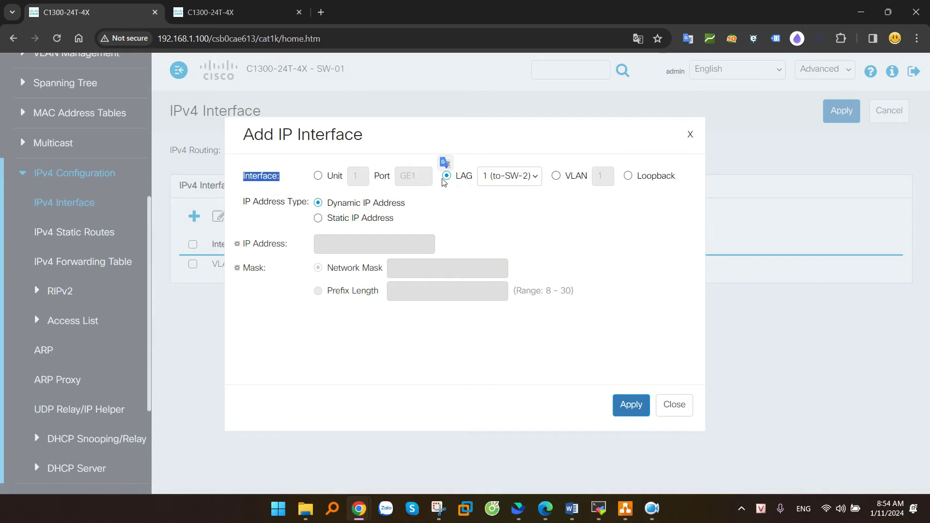
click(500, 179)
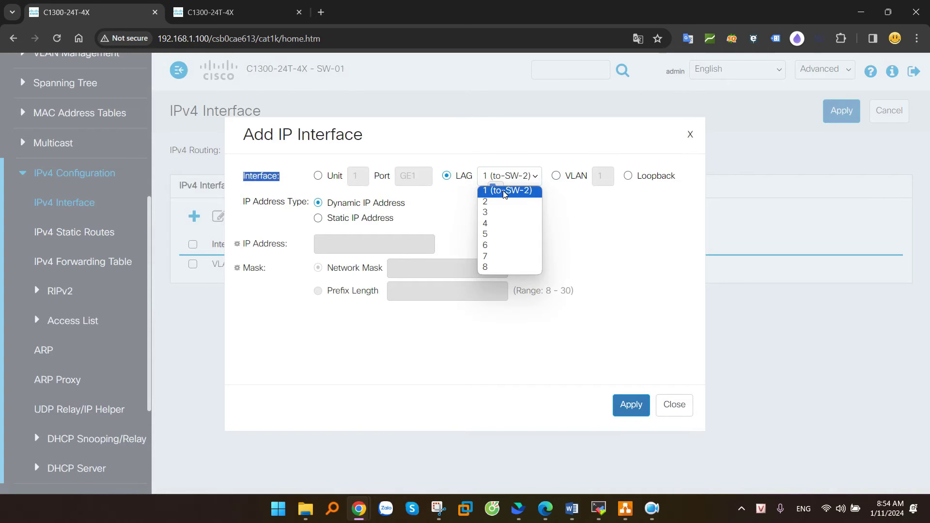
click(506, 193)
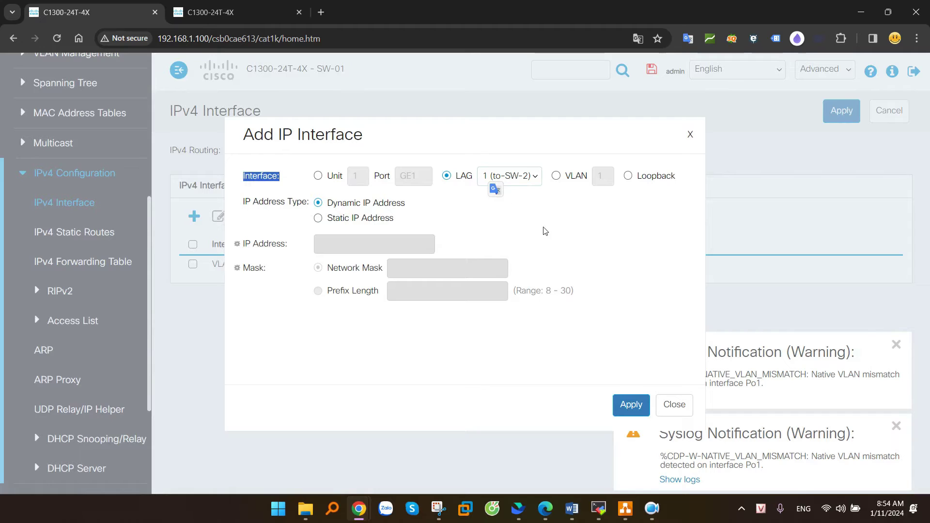
Give the new interface the static IP address 10.0.0.1 with network mask 255.255.255.0, apply it and close the dialog
click(318, 218)
click(336, 247)
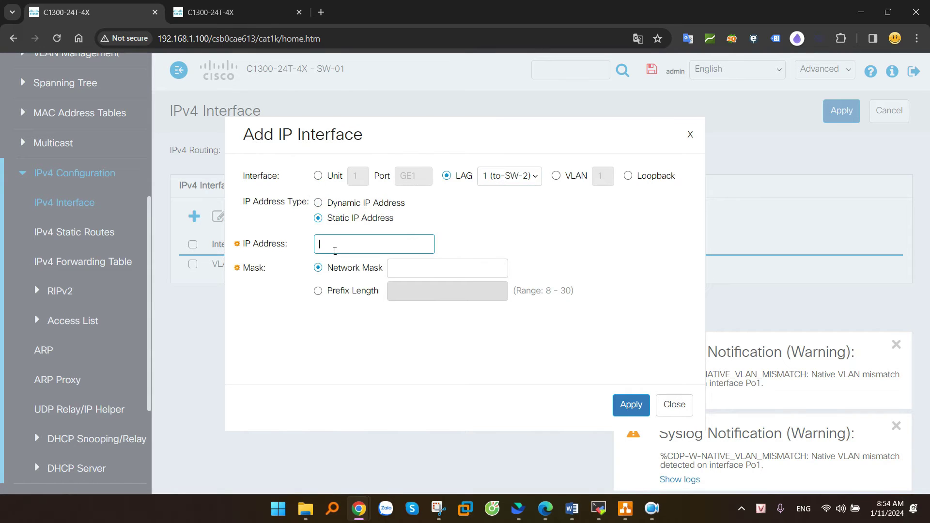
text(10.0.0.1)
key(Tab)
click(399, 275)
text(255.255.255.0)
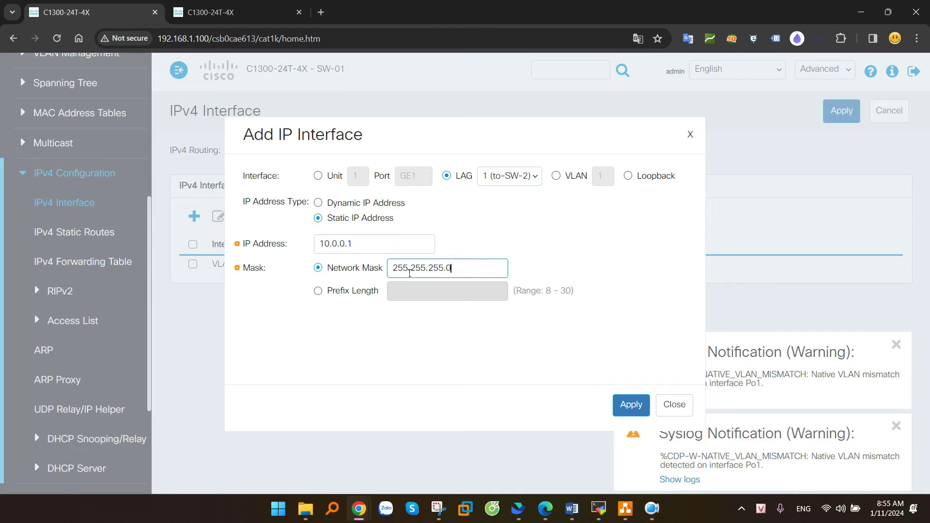
click(631, 405)
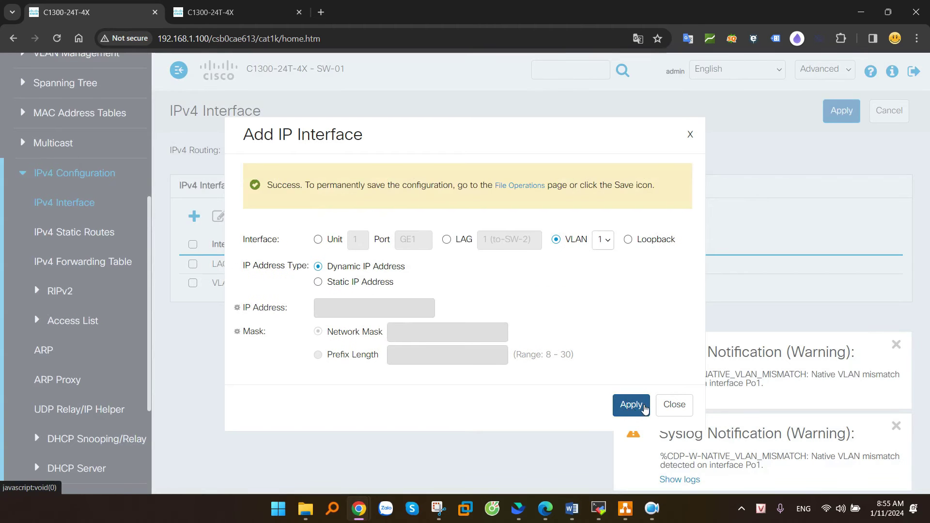
click(674, 404)
drag(531, 265, 211, 272)
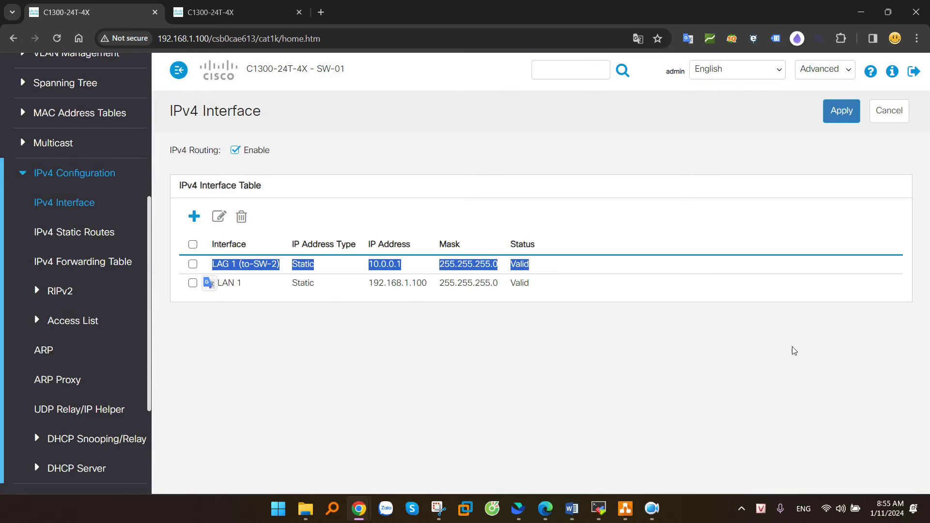
Delete the LAG 1 (to-SW-2) entry from the IPv4 Interface Table
key(alt+Tab)
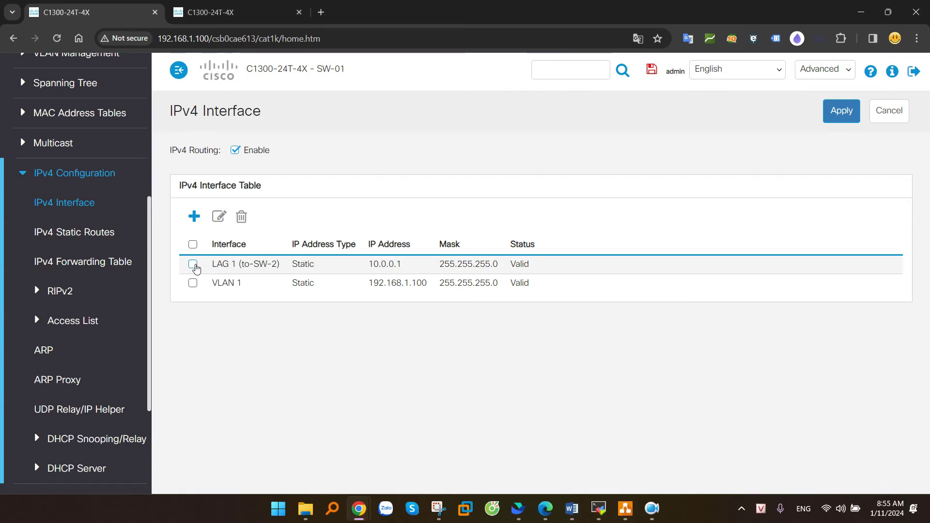
click(193, 264)
click(241, 216)
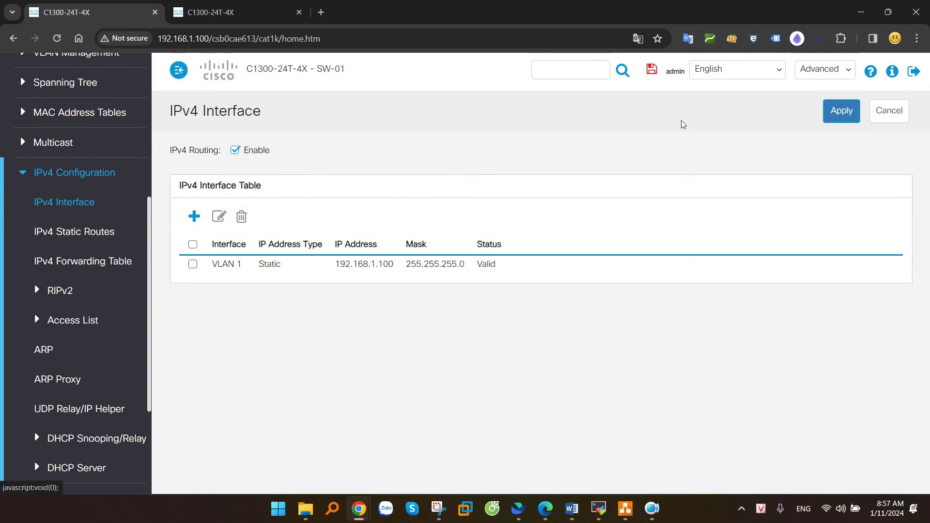
Set the display mode to Basic and open the VLAN interface settings of SW-01
click(824, 79)
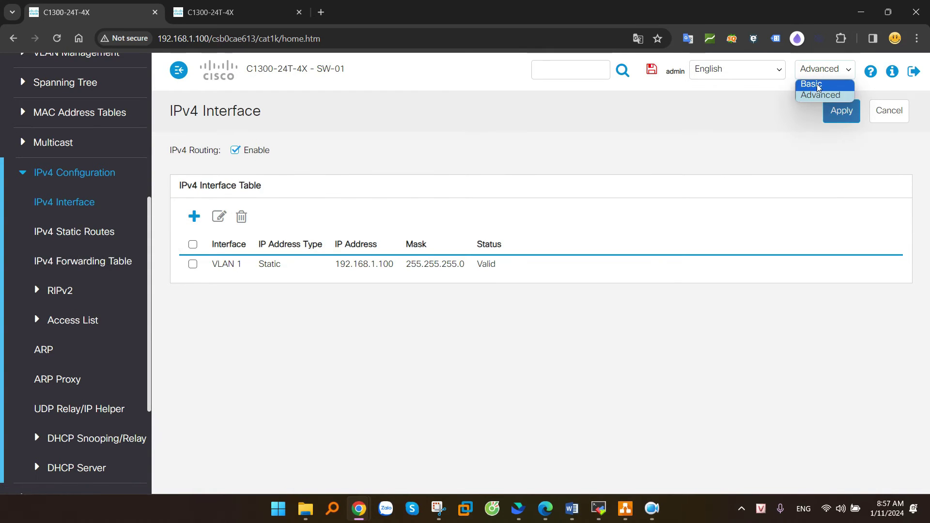
click(818, 84)
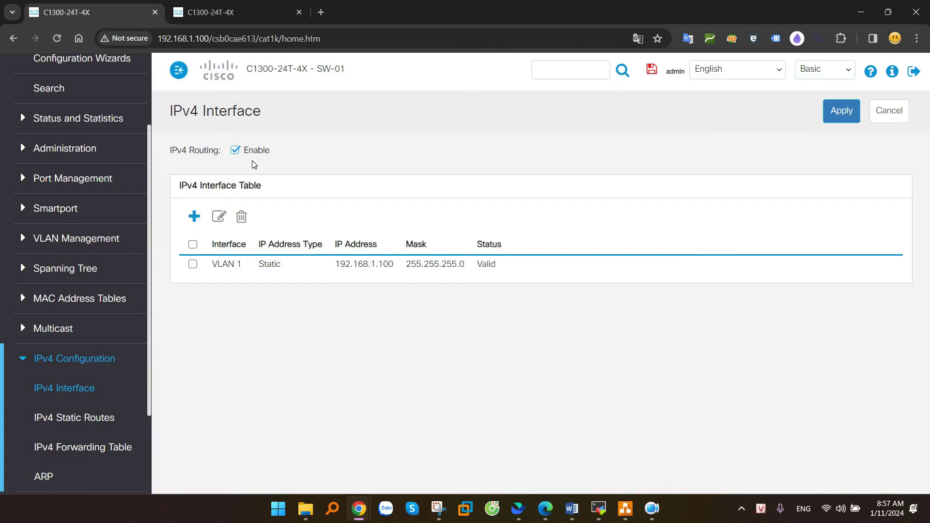
scroll(102, 208, up, 2)
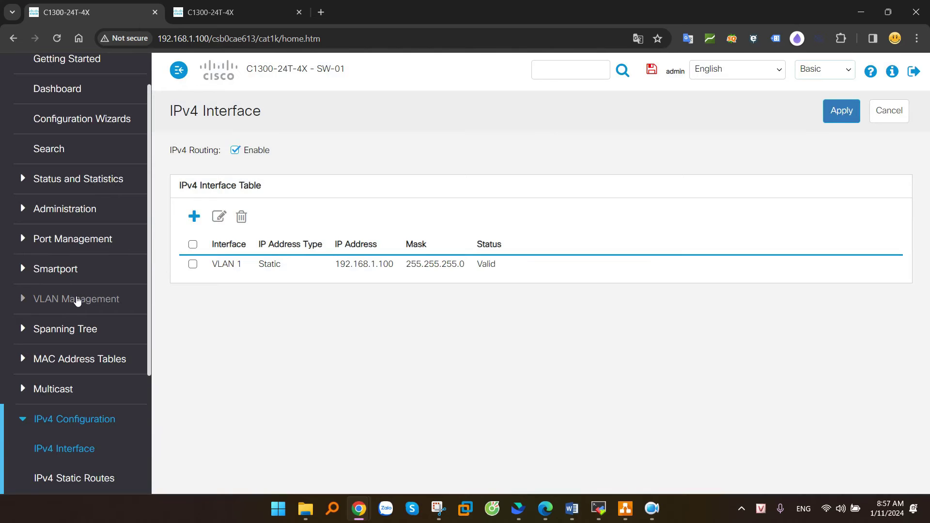
click(95, 300)
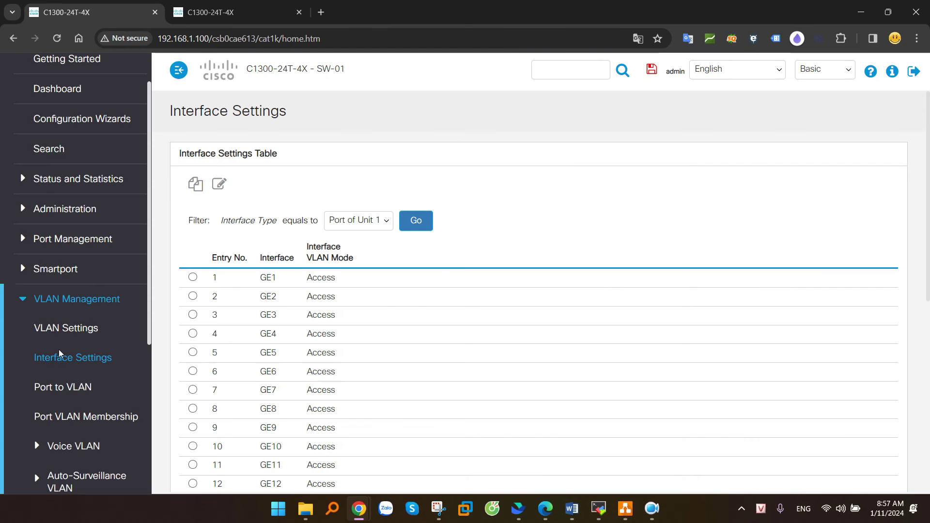
click(80, 361)
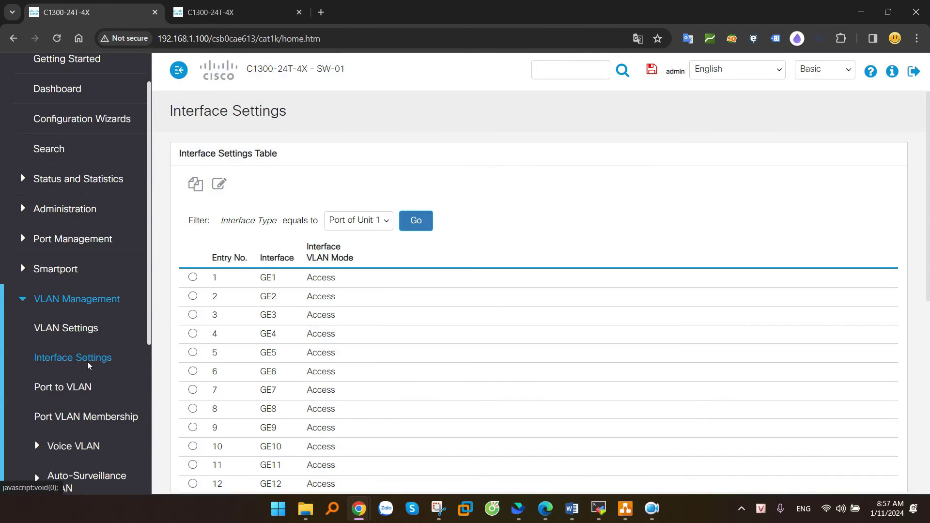
Filter the interface list to show only LAG interfaces
click(373, 234)
click(344, 246)
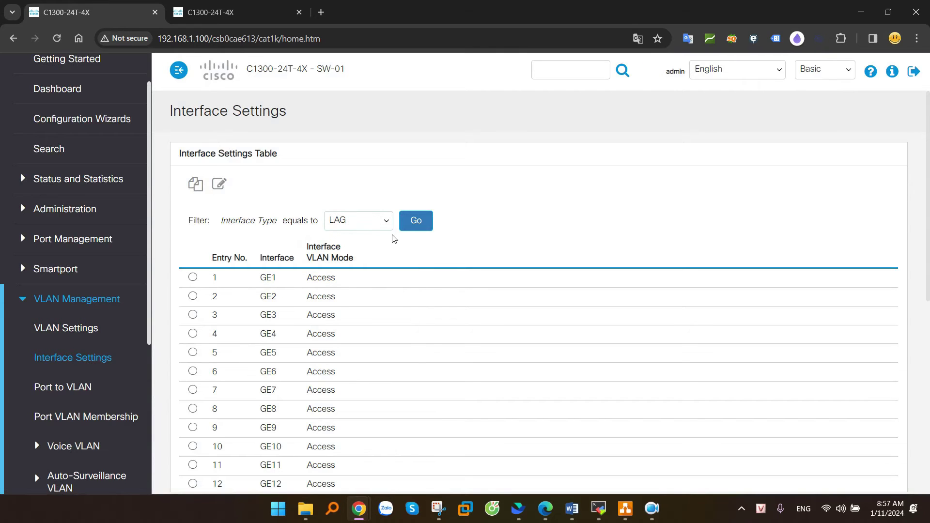
click(426, 229)
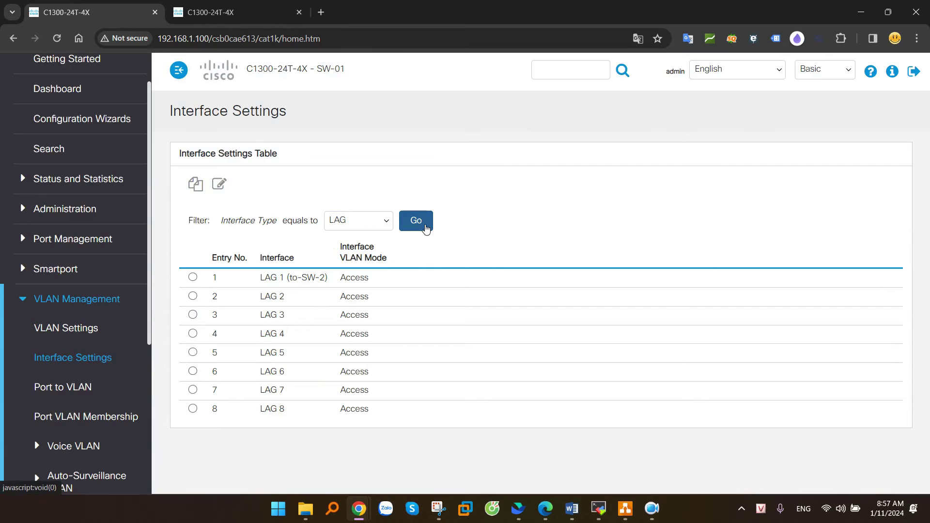
Set the interface VLAN mode of LAG 1 (to-SW-2) to Trunk, apply it and close the dialog
click(194, 278)
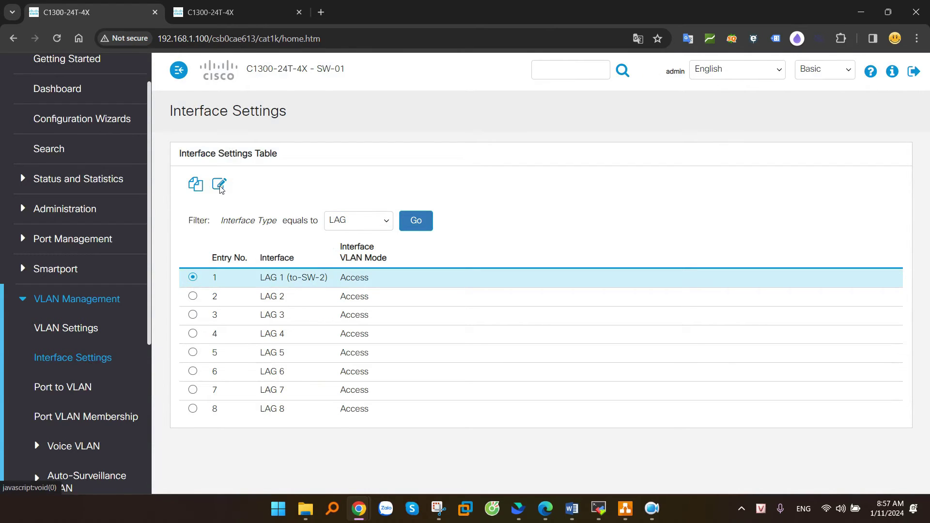
click(220, 186)
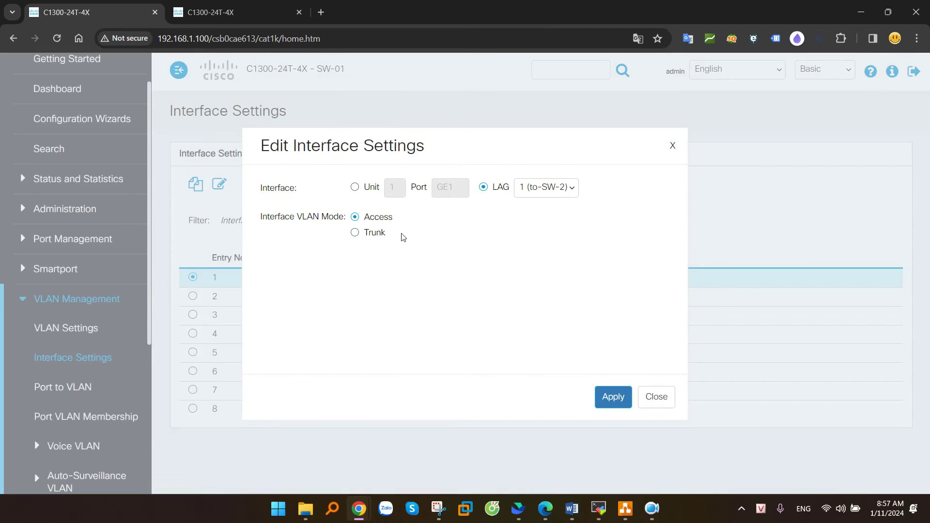
click(356, 233)
click(610, 402)
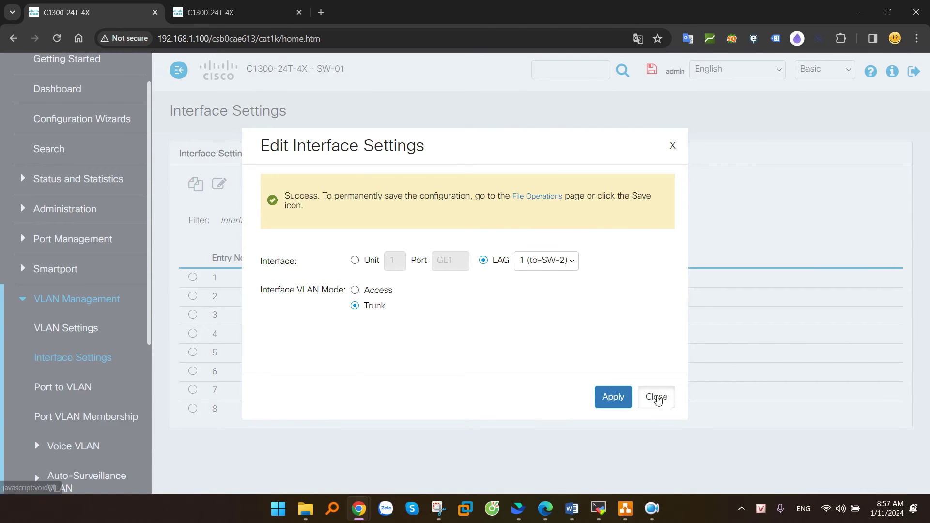
click(657, 397)
double_click(363, 279)
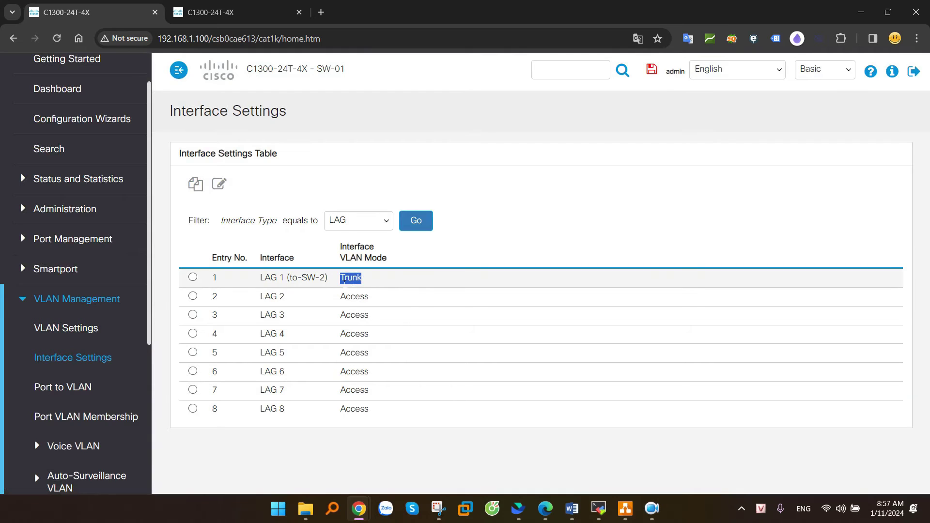
scroll(91, 303, down, 1)
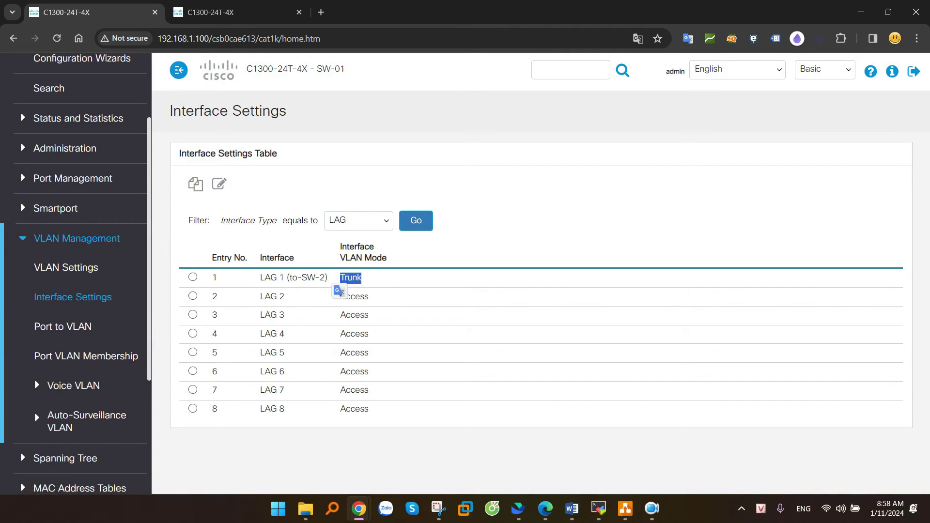
key(alt+Tab)
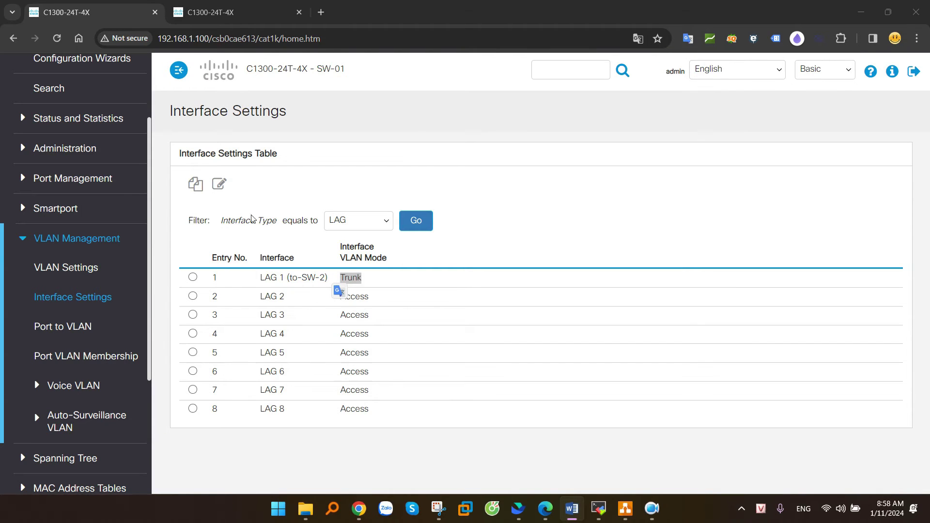
Filter the Port VLAN Membership table to LAG interfaces and open the VLAN membership of LAG 1 (to-SW-2) for editing
click(84, 359)
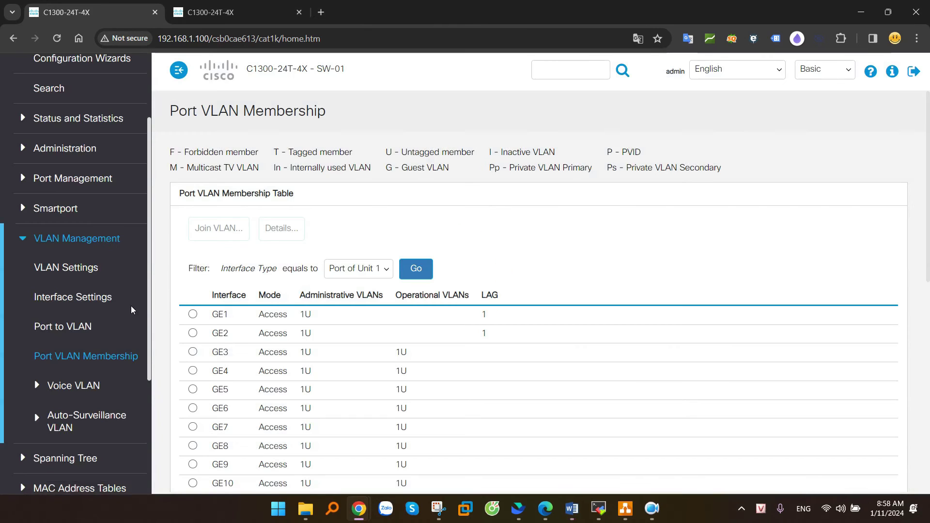
click(361, 270)
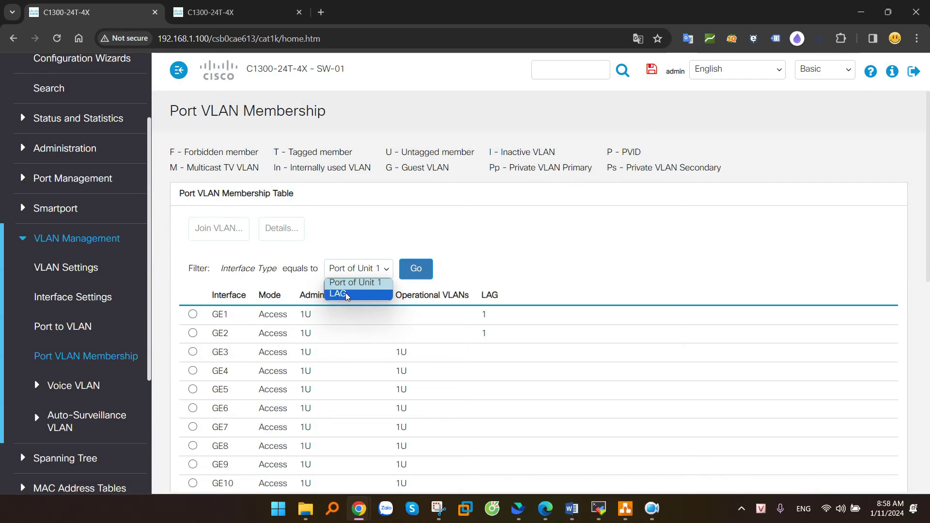
click(361, 293)
click(423, 270)
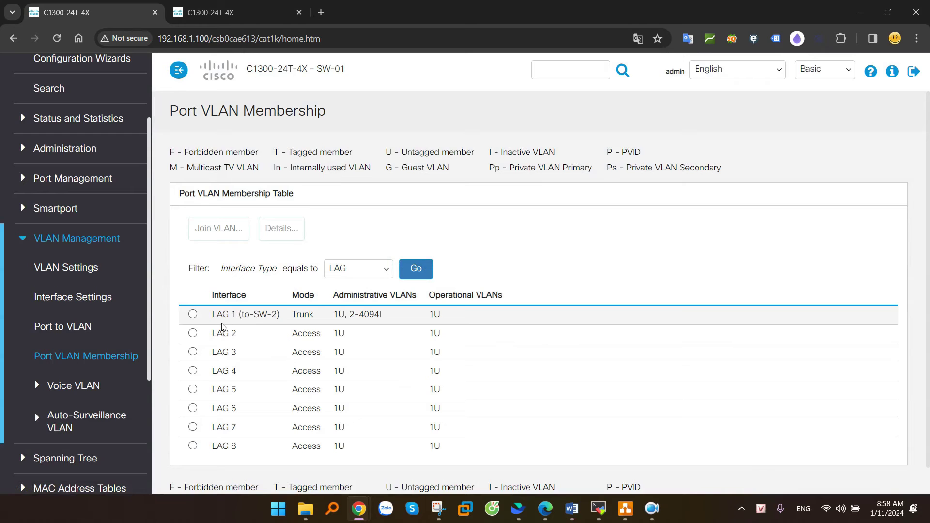
click(196, 315)
click(206, 229)
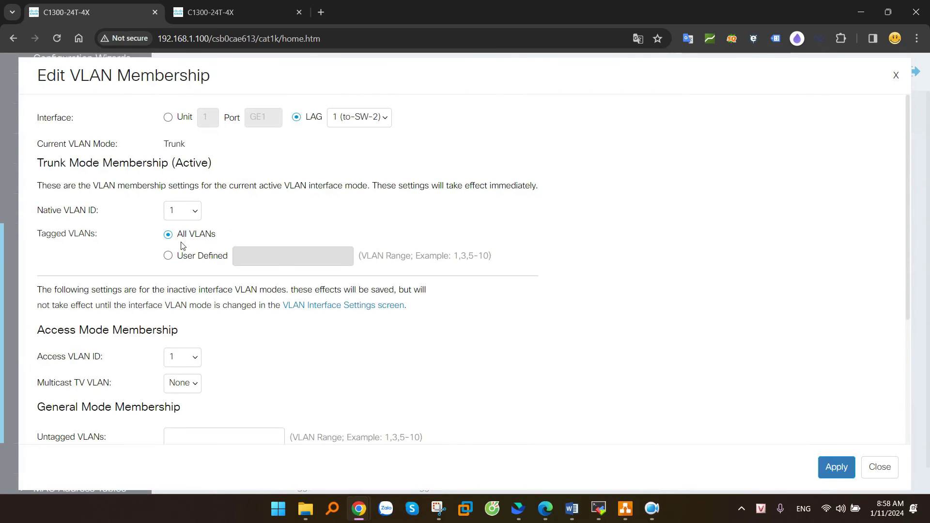
drag(44, 237, 100, 235)
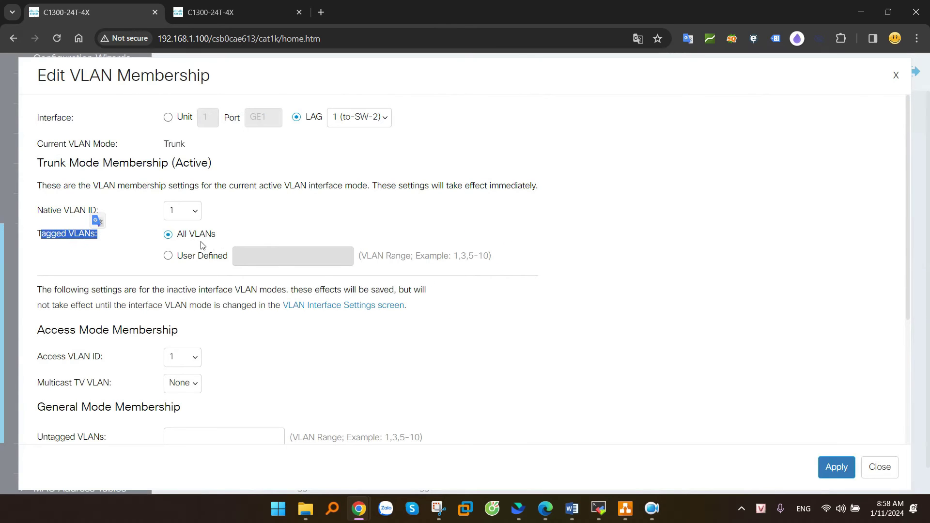
drag(178, 236, 214, 239)
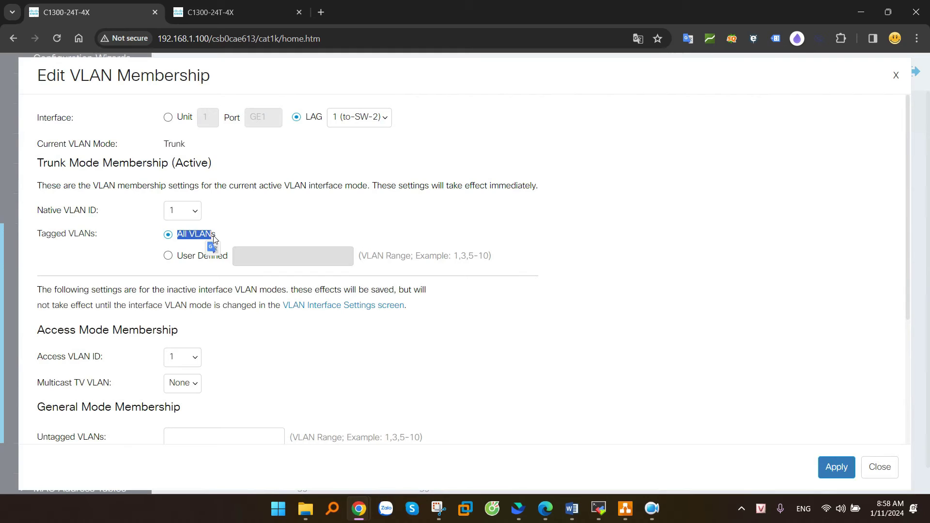
Set the trunk's tagged VLANs to the user-defined range 1,3,5-10, apply it and close the dialog
click(168, 256)
click(270, 262)
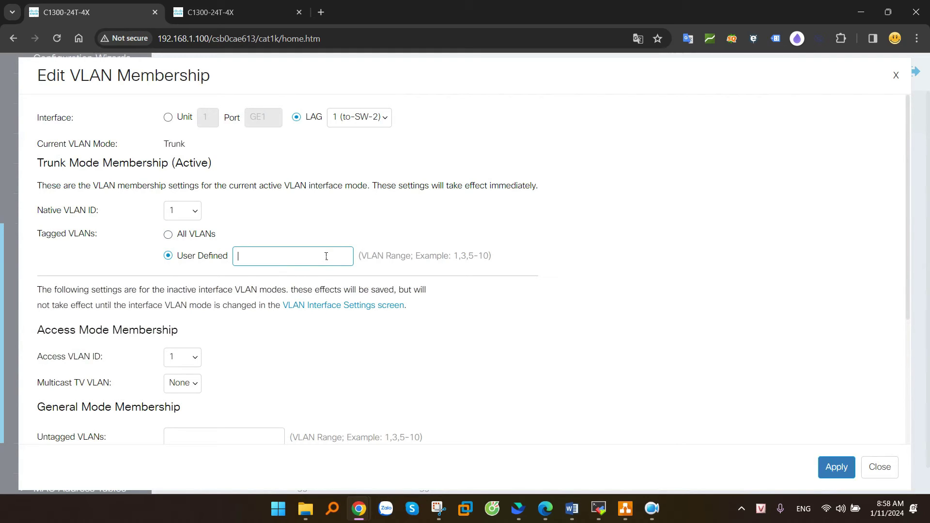
drag(458, 260, 487, 260)
click(479, 262)
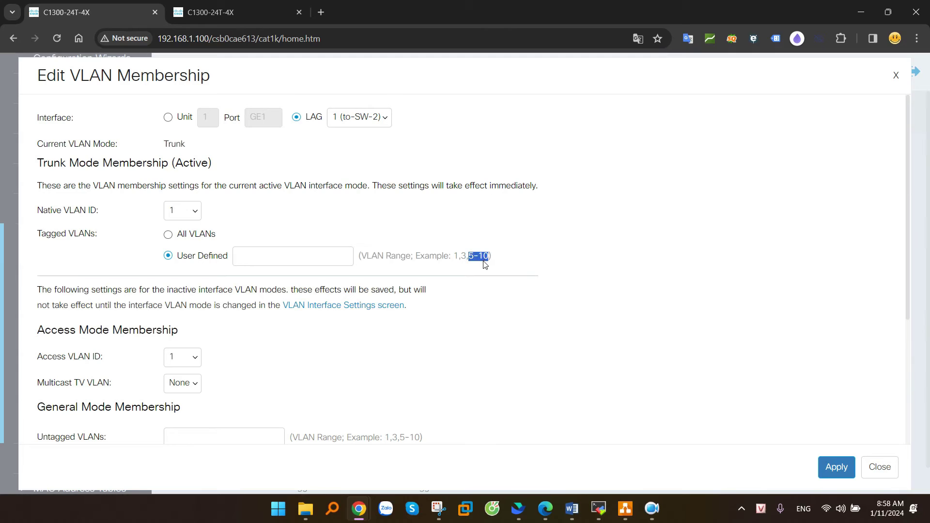
drag(459, 259, 486, 261)
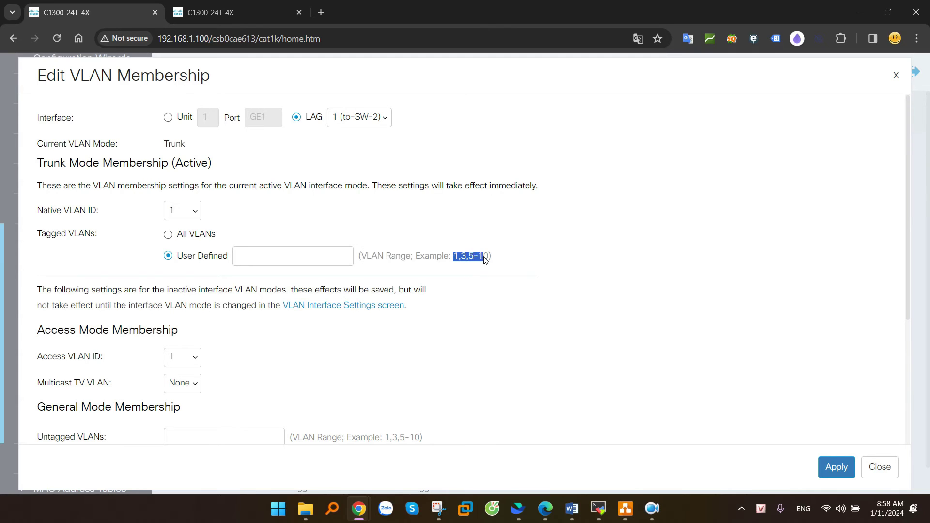
click(302, 258)
text(1,3,5-10)
triple_click(260, 261)
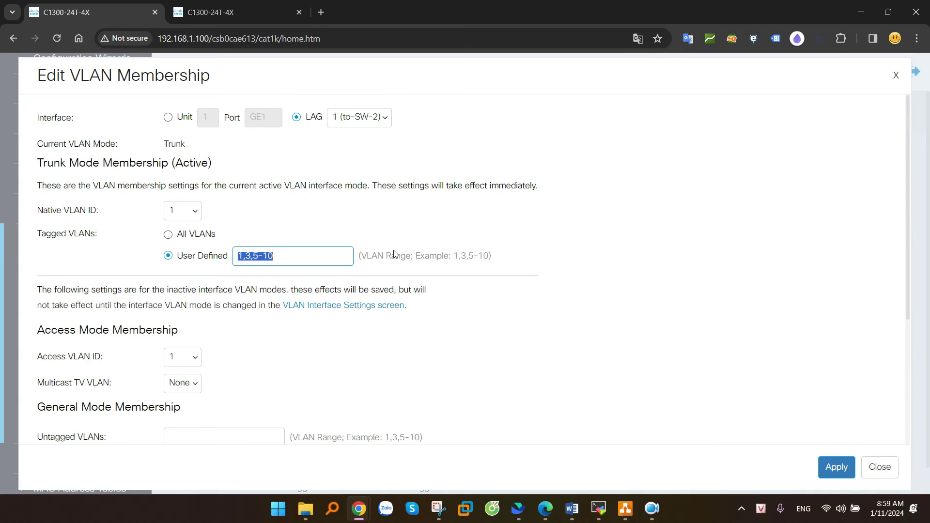
click(837, 467)
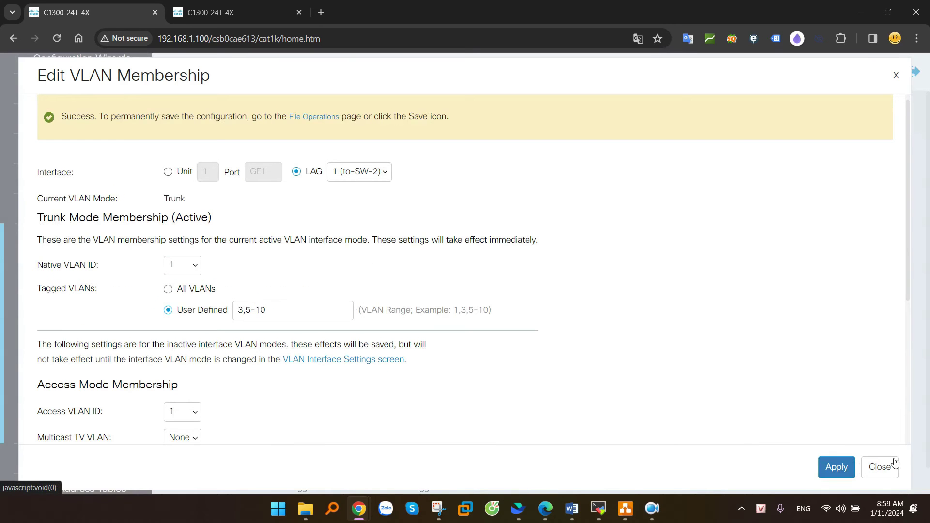
click(891, 470)
drag(384, 314, 335, 316)
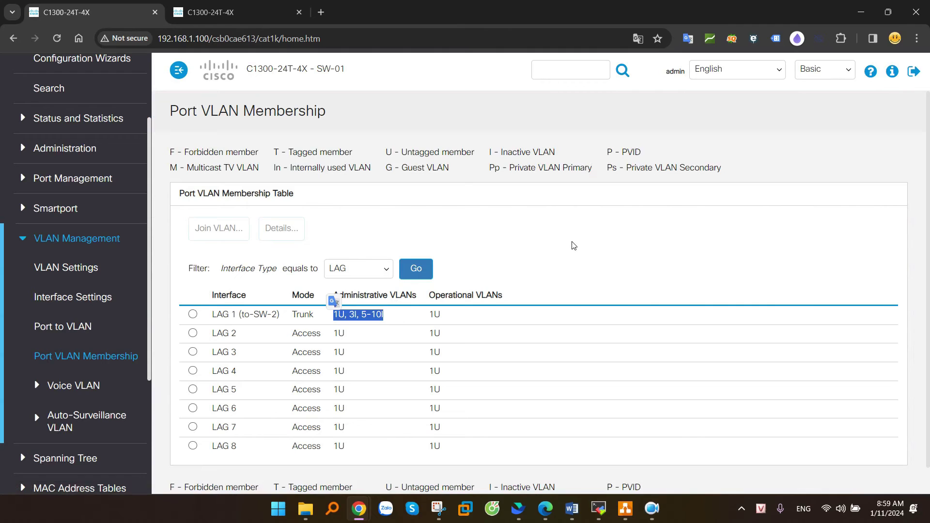
click(572, 243)
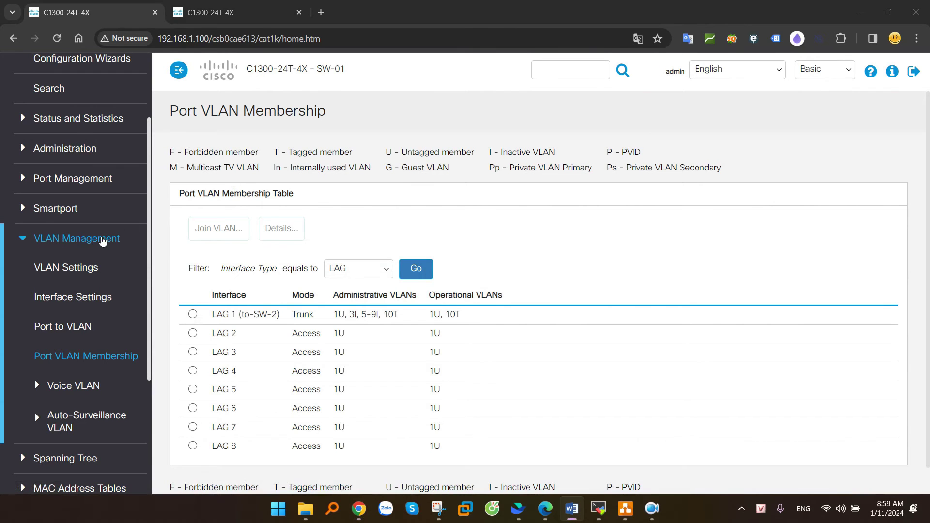
Return to the VLAN interface settings and filter the table to show only LAG interfaces
click(81, 297)
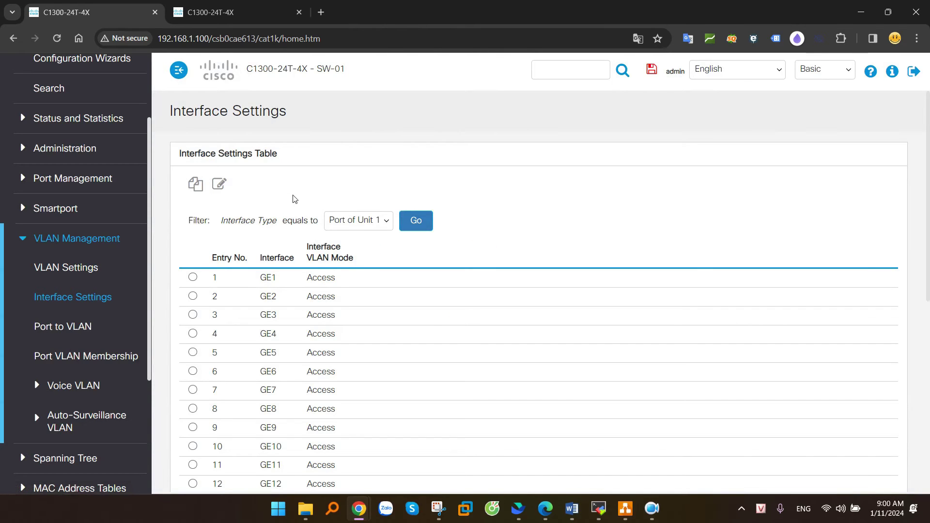
click(350, 226)
click(342, 246)
click(418, 222)
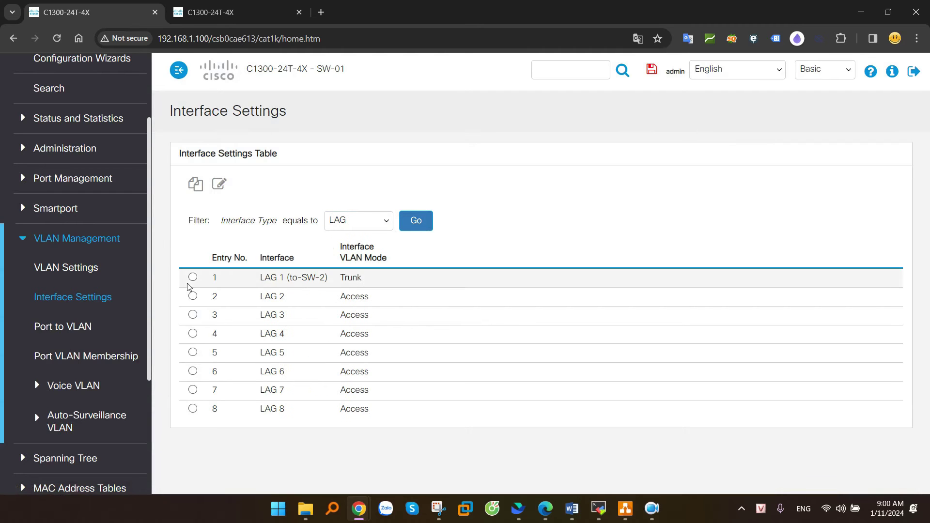
Switch the interface VLAN mode of LAG 1 (to-SW-2) to Access, apply it and close the dialog
click(192, 279)
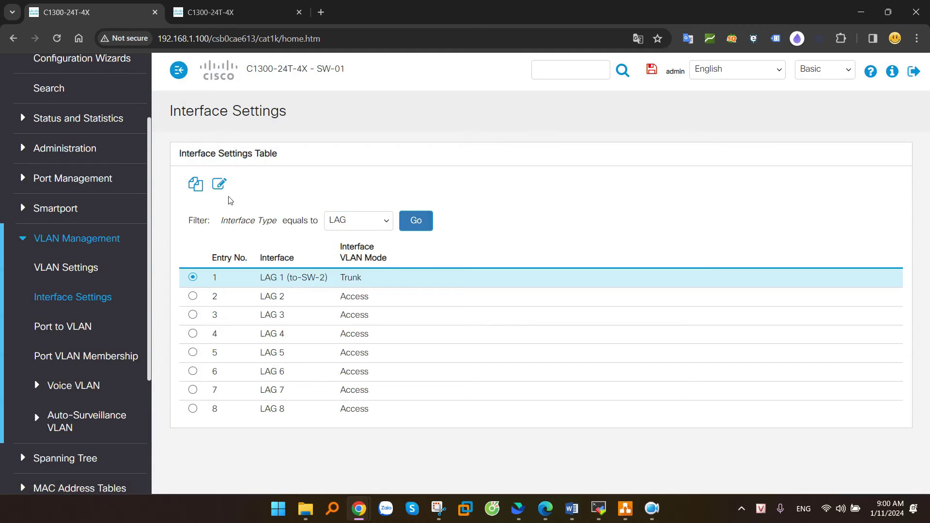
click(219, 183)
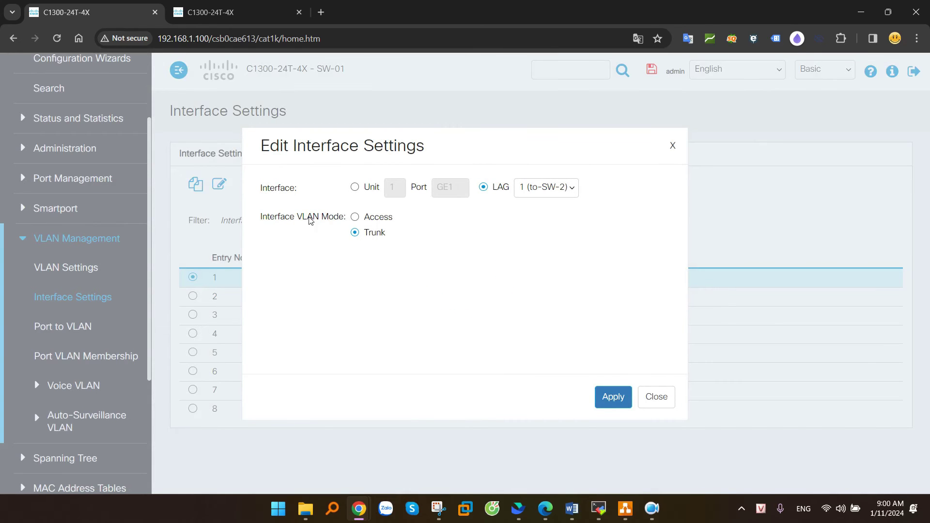
click(355, 219)
click(614, 397)
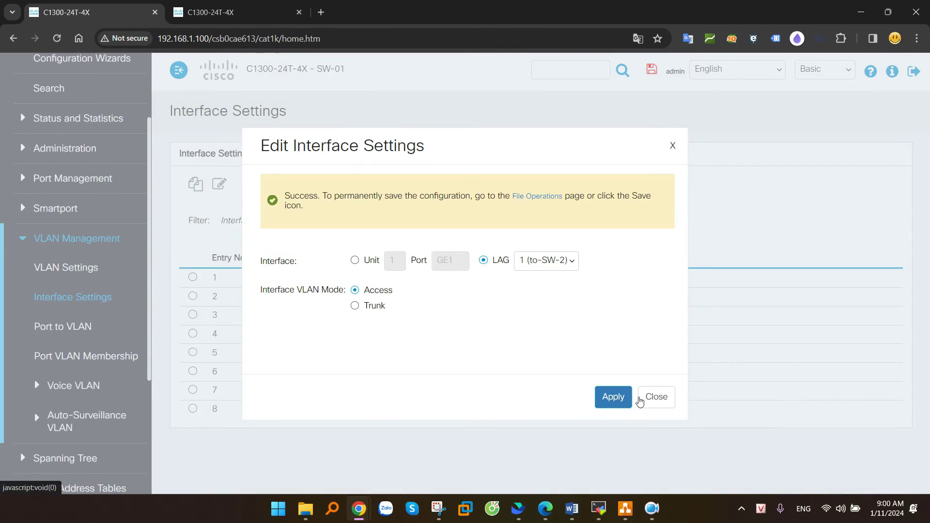
click(675, 404)
drag(370, 279, 338, 284)
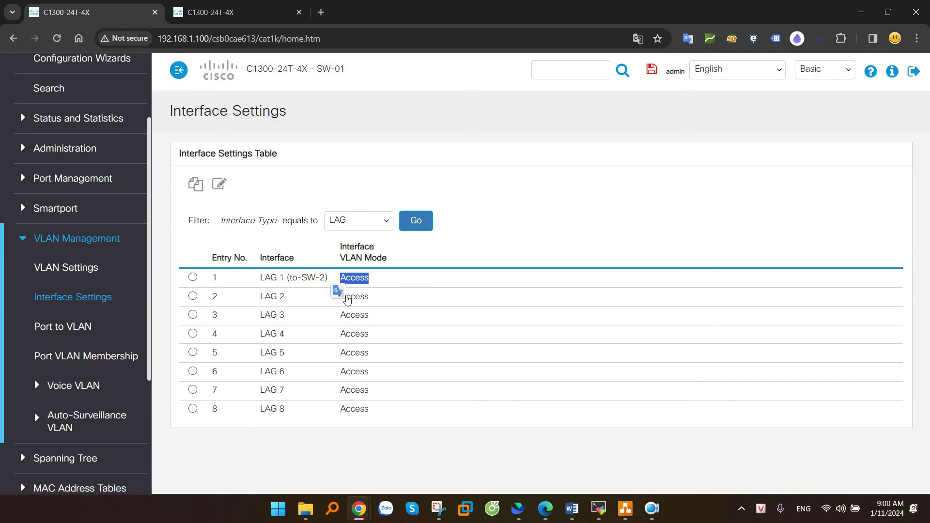
Open the Port to VLAN settings and filter the membership table by VLAN ID 10 and interface type LAG
click(69, 325)
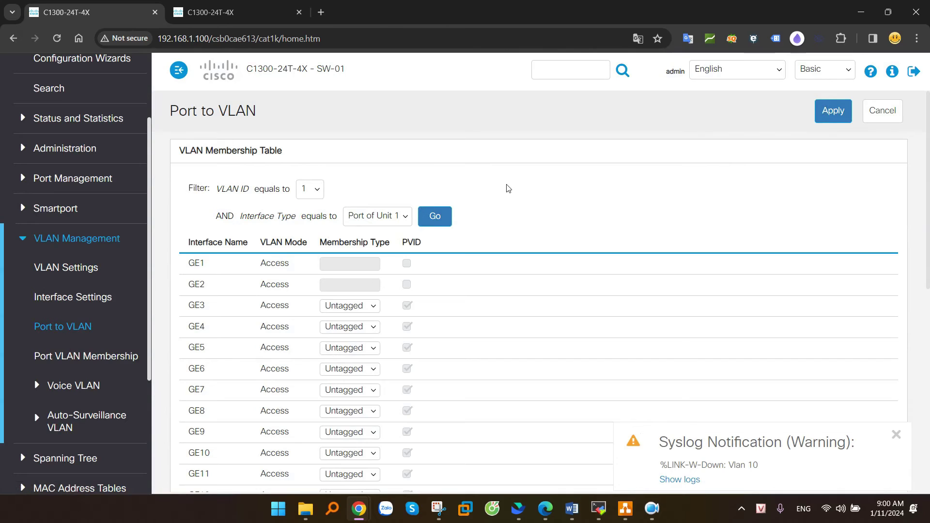
click(313, 192)
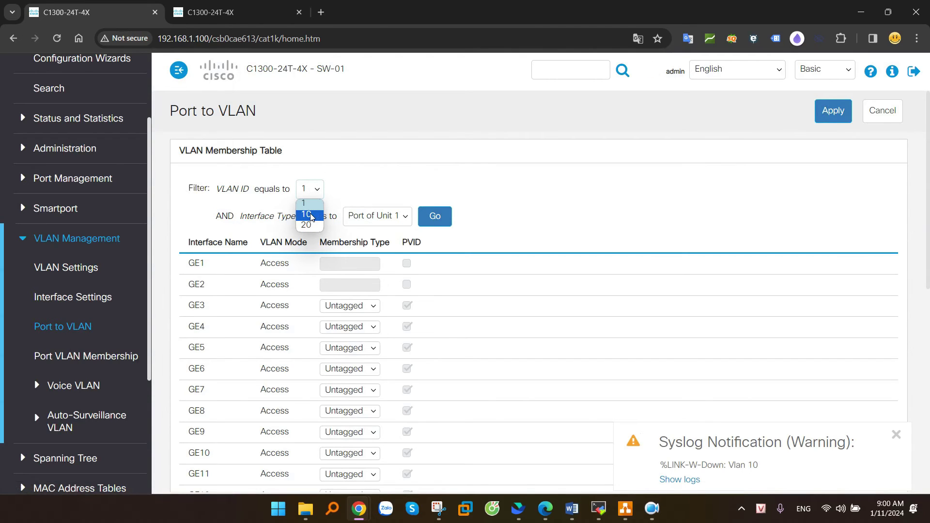
click(311, 215)
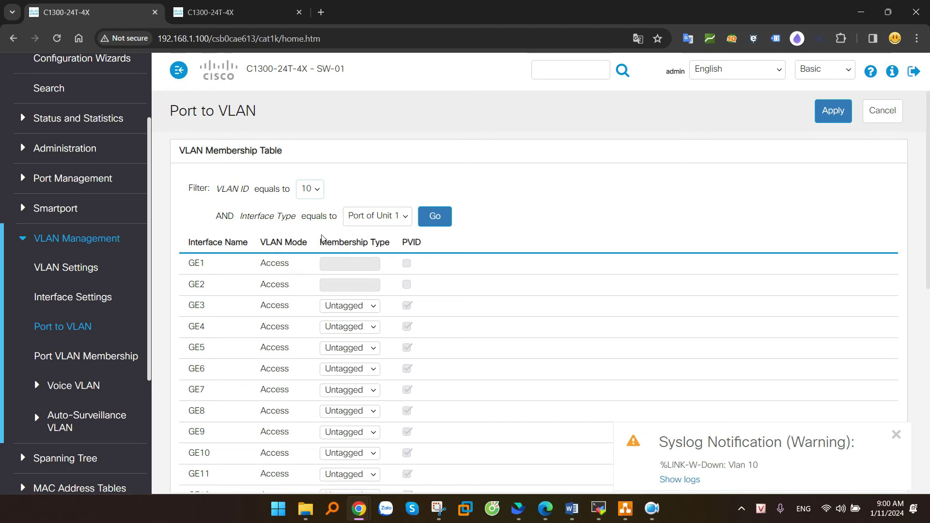
click(366, 217)
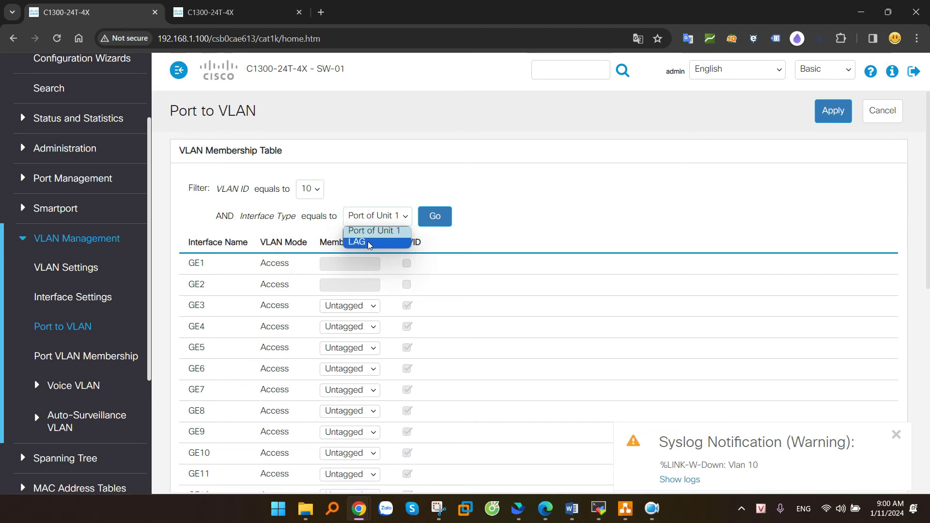
click(369, 243)
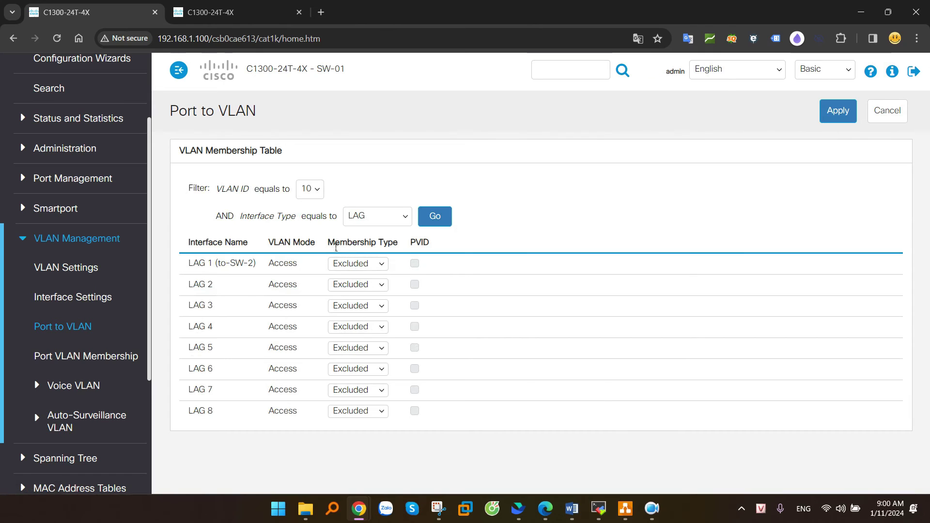
Set the VLAN 10 membership type of LAG 1 (to-SW-2) to Untagged and apply it
drag(332, 245, 398, 244)
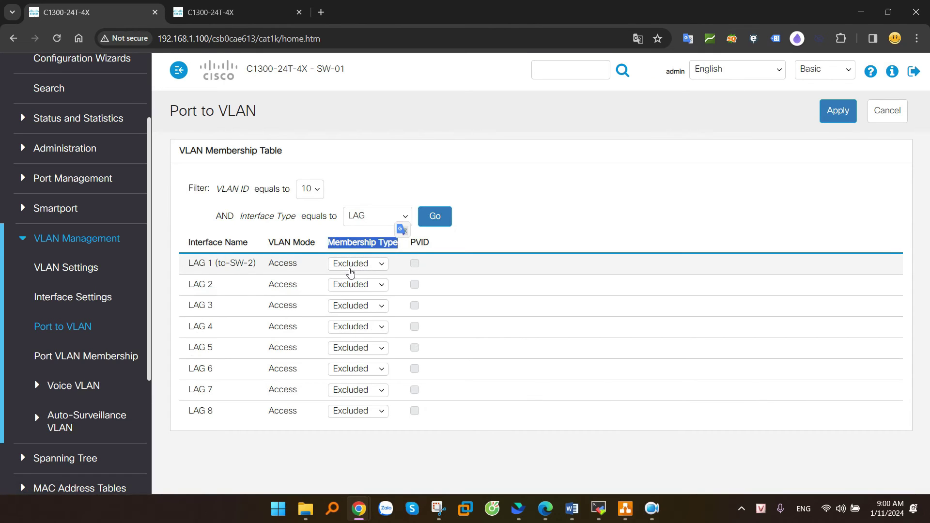
click(351, 268)
click(346, 288)
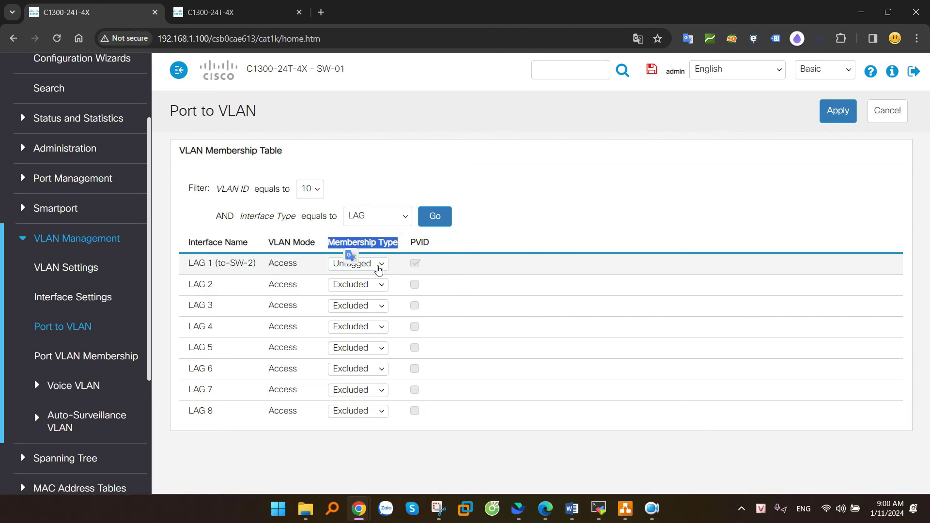
click(833, 113)
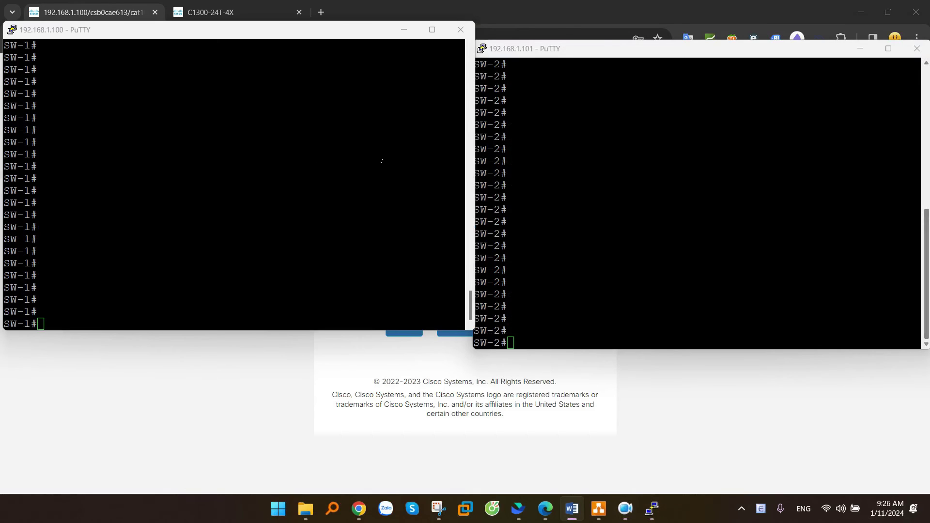
Switch to the SW-1 PuTTY session and enter global configuration mode with configure terminal
click(232, 212)
text(confi)
key(Tab)
text(ter)
key(Tab)
key(Return)
key(Return)
key(Return)
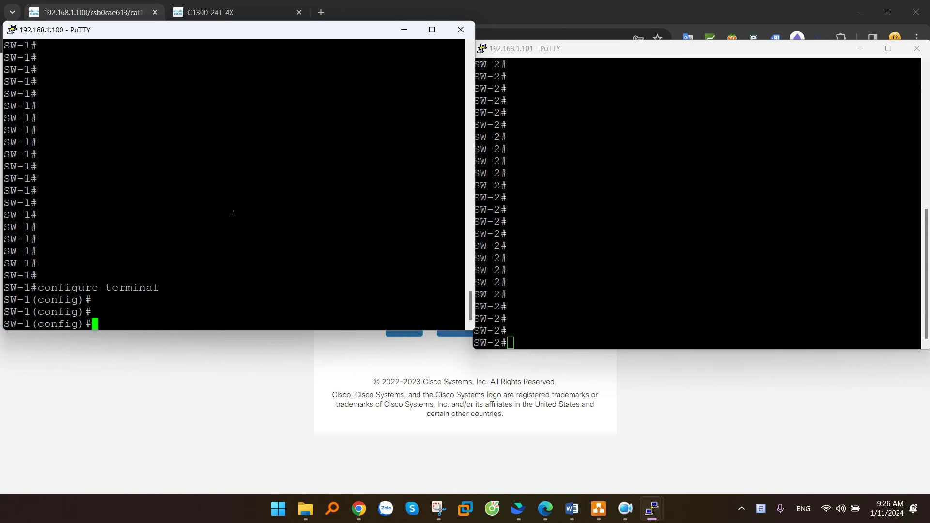
Enter configuration mode for both link ports on SW-1 with interface range g1/0/1-2
text(interface ra)
key(Tab)
text(g1/0/1-2)
key(Return)
key(Return)
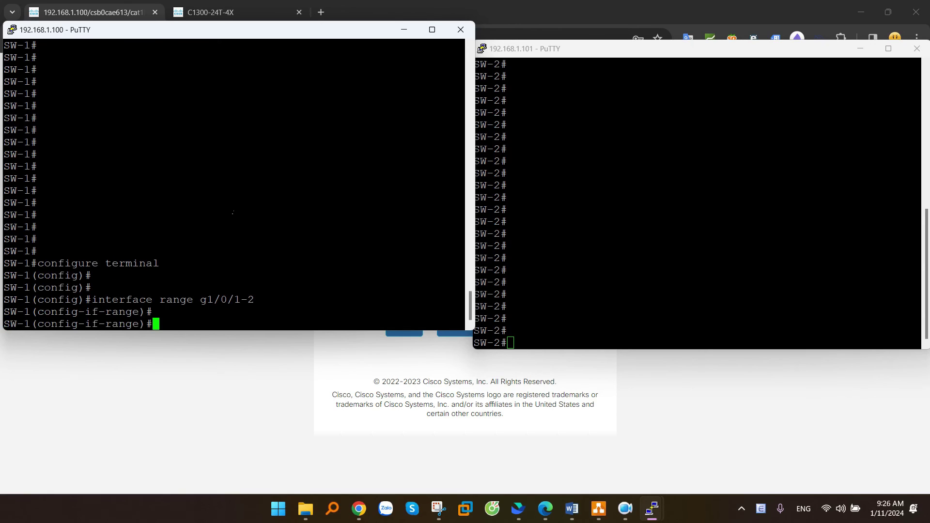
Start the channel-group 1 mode command for SW-1's port range and display the available mode options
text(channel-group )
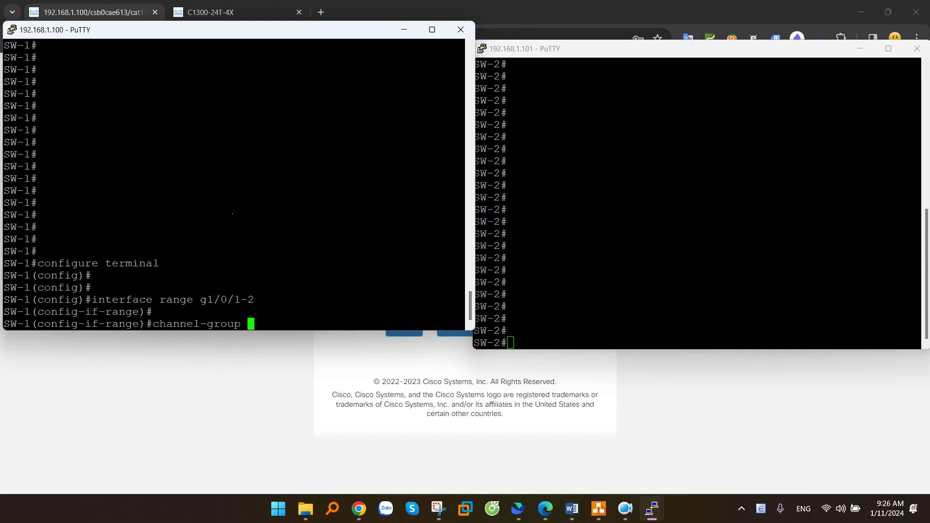
text(1 mode)
key(question)
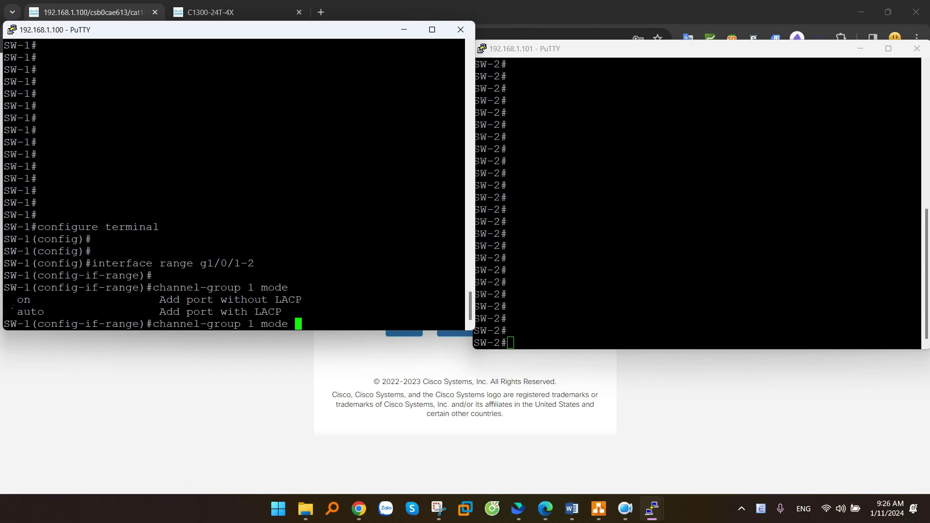
drag(18, 300, 302, 308)
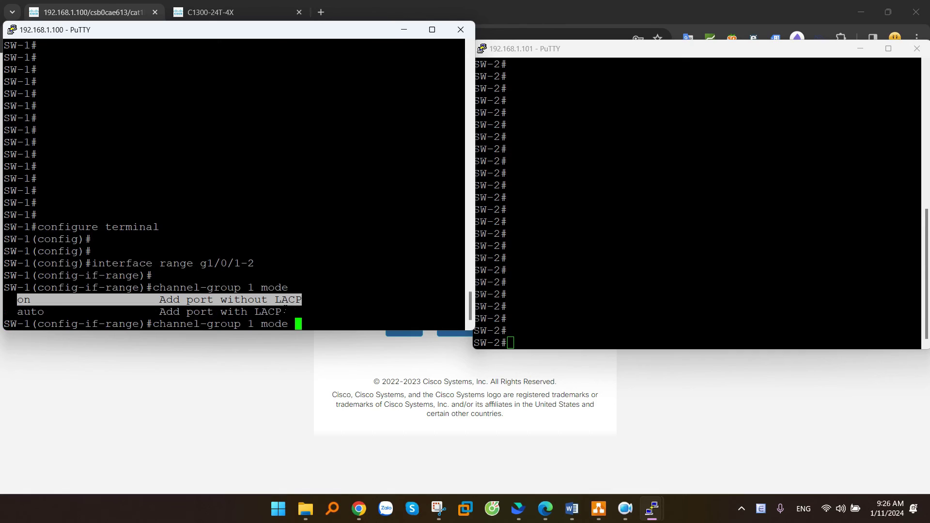
drag(18, 312, 282, 312)
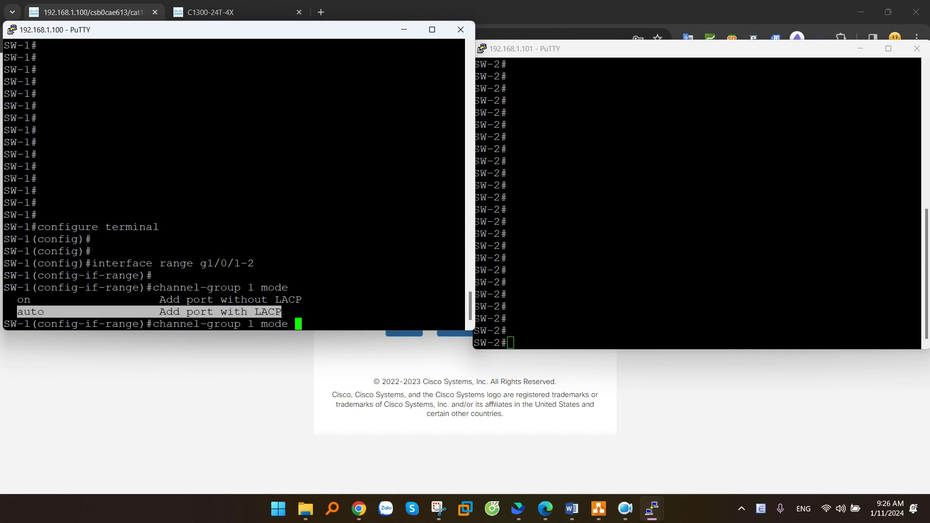
click(316, 315)
Complete the command with mode auto to add SW-1's ports g1/0/1-2 to channel group 1 with LACP
text(auto)
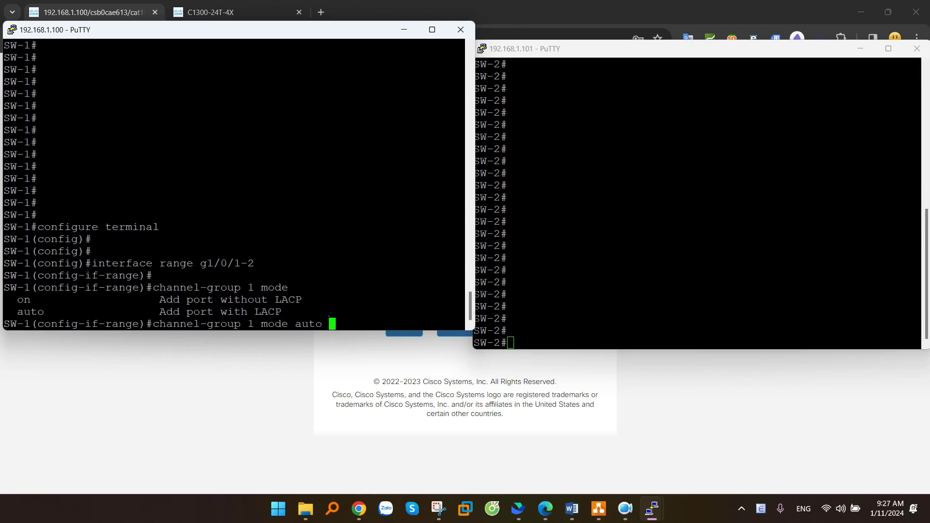
key(Return)
key(Return)
key(Return)
key(Return)
key(Return)
key(Return)
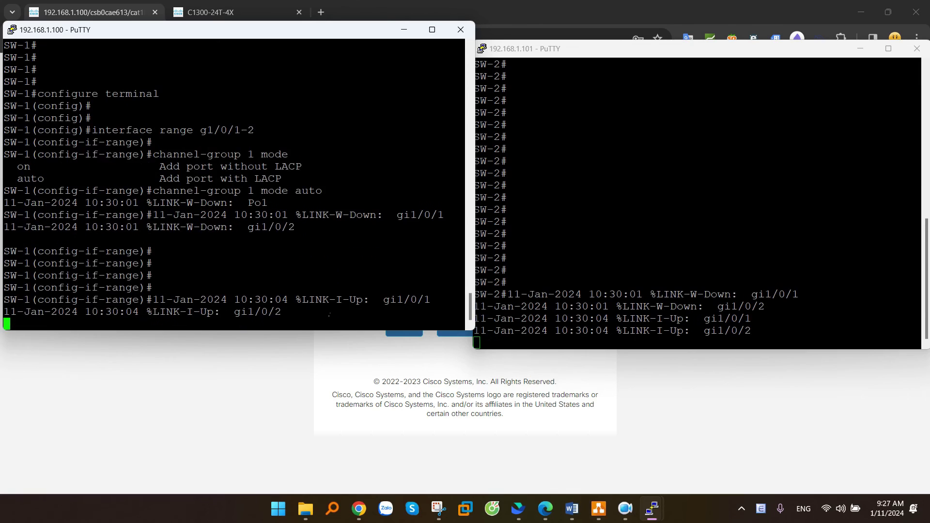
key(Return)
key(Return)
key(Return)
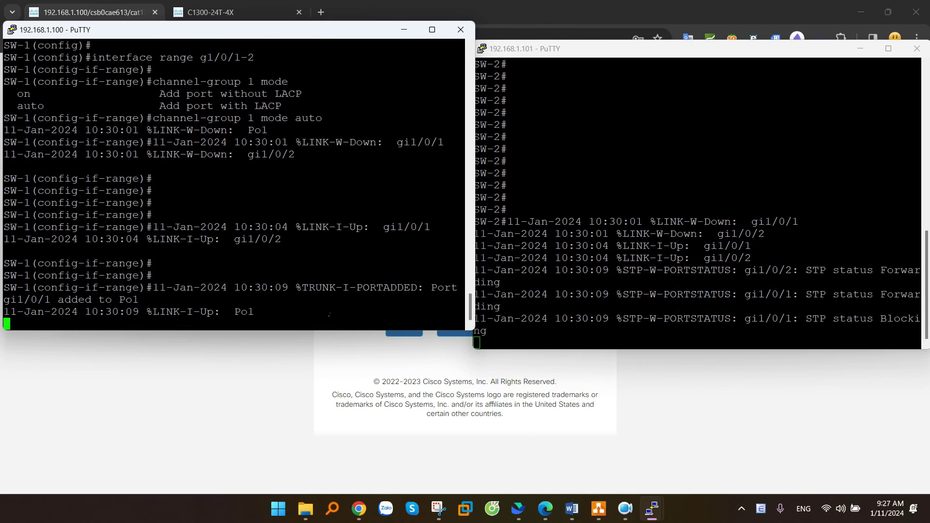
Switch to the SW-2 PuTTY session and enter global configuration mode with conf terminal
click(611, 300)
key(Return)
key(Return)
key(Return)
text(conf t)
key(Tab)
key(Return)
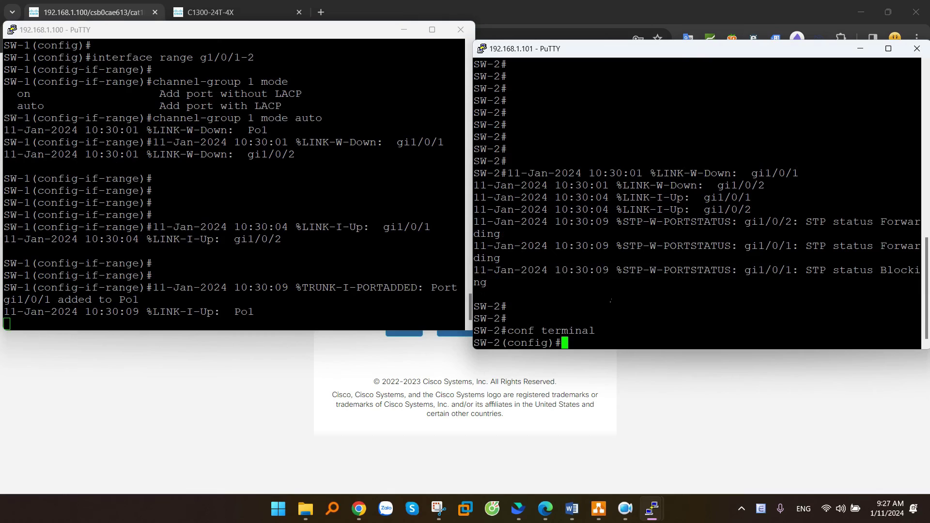
Enter configuration mode for both link ports on SW-2 with interface range g1/0/1-2
key(Return)
key(Return)
text(interface r)
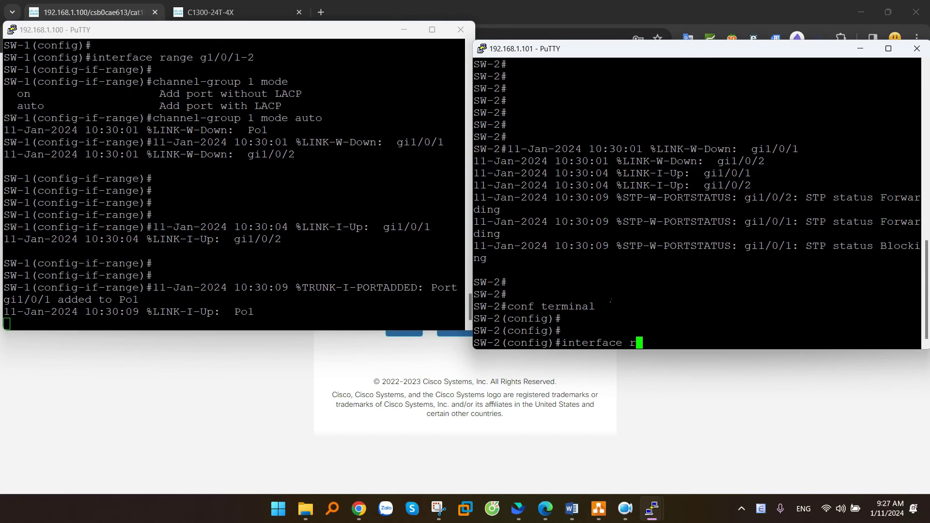
text(ange g1/0/1-2)
key(Return)
key(Return)
Add SW-2's selected port range to channel group 1 with LACP using channel-group 1 mode auto
text(channel-group )
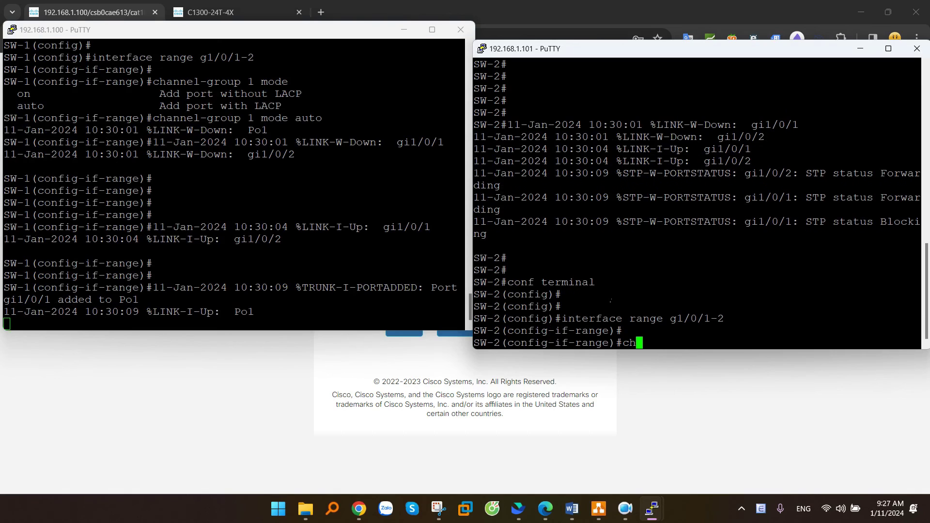
text(1 mode au)
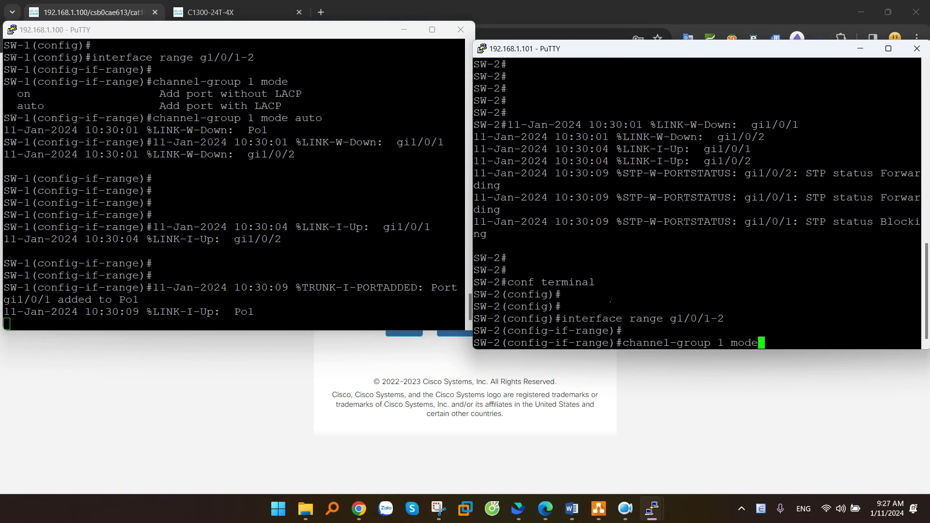